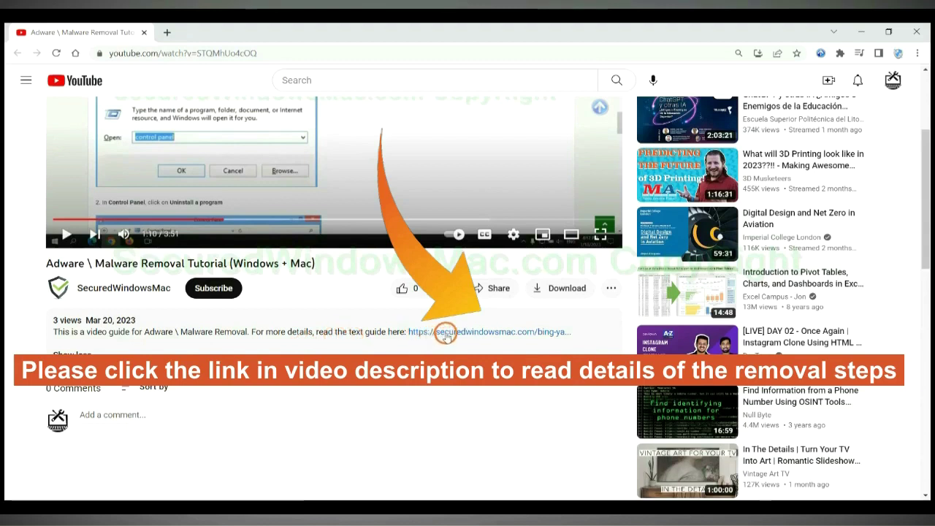
Open the securedwindowsmac.com guide linked in the video description and go to its Instant Automatic Removal section.
{"action": "left_click", "coordinate": [446, 334]}
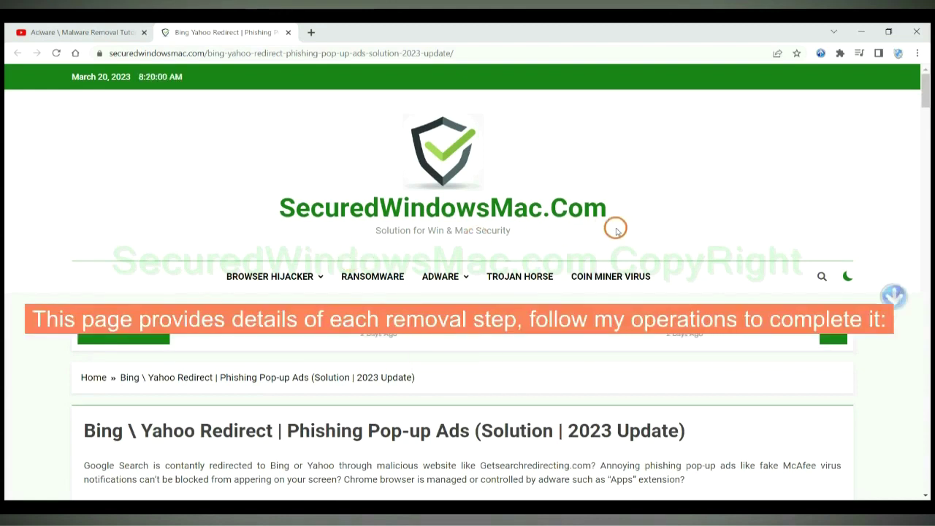
{"action": "scroll", "coordinate": [663, 219], "scroll_direction": "down", "scroll_amount": 15}
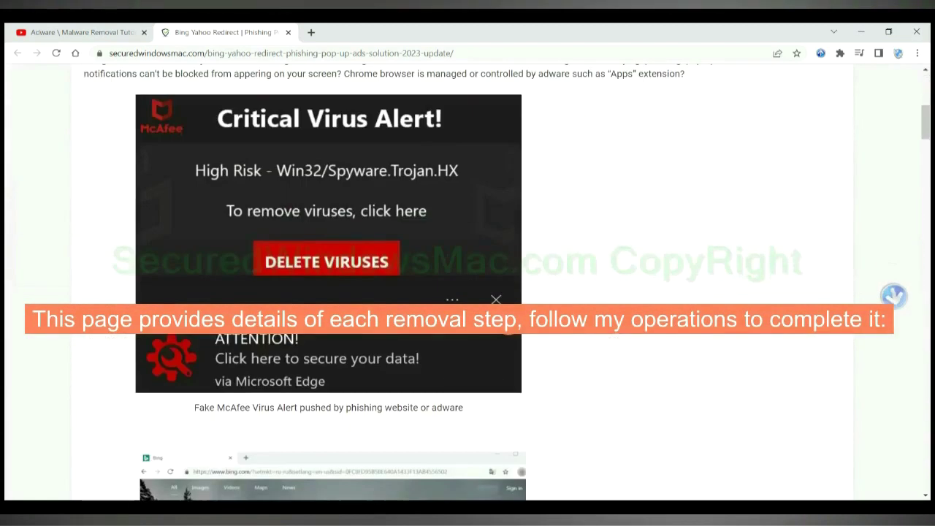
{"action": "scroll", "coordinate": [507, 324], "scroll_direction": "down", "scroll_amount": 3}
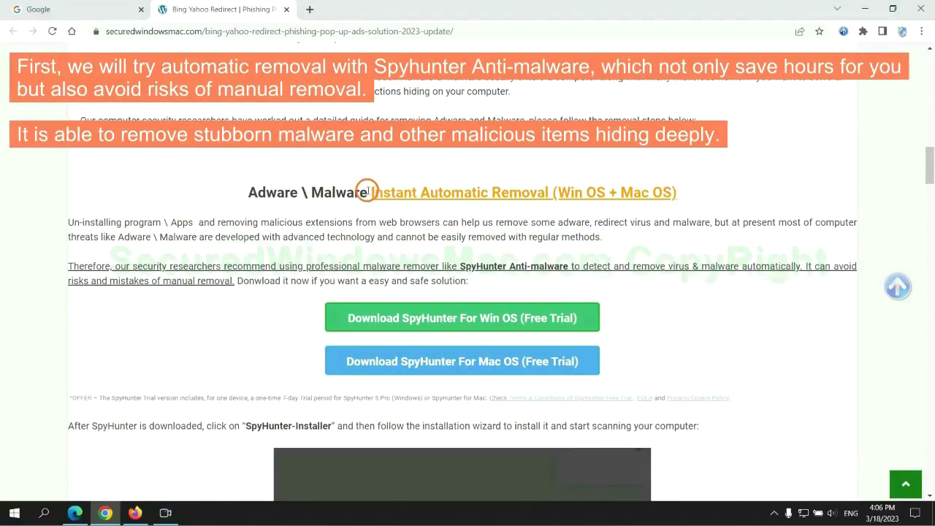
{"action": "left_click_drag", "start_coordinate": [369, 191], "coordinate": [548, 192]}
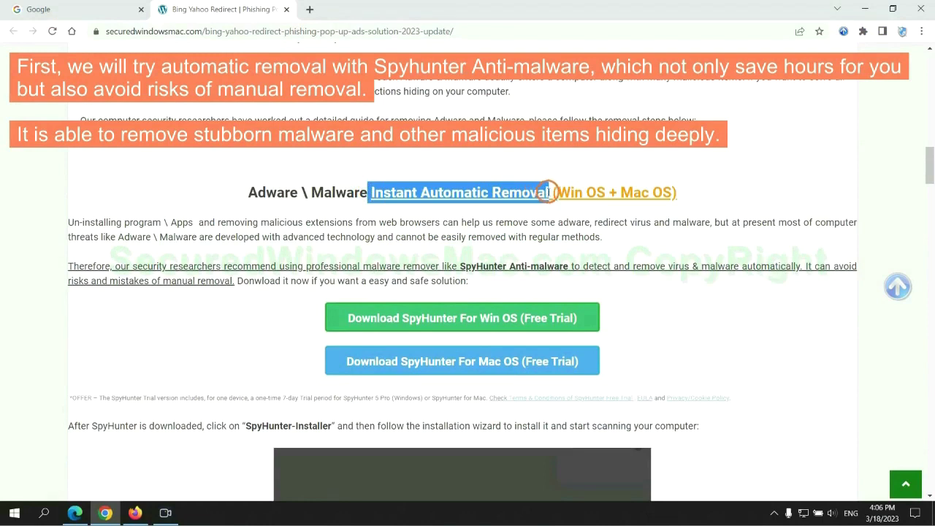
{"action": "left_click", "coordinate": [466, 163]}
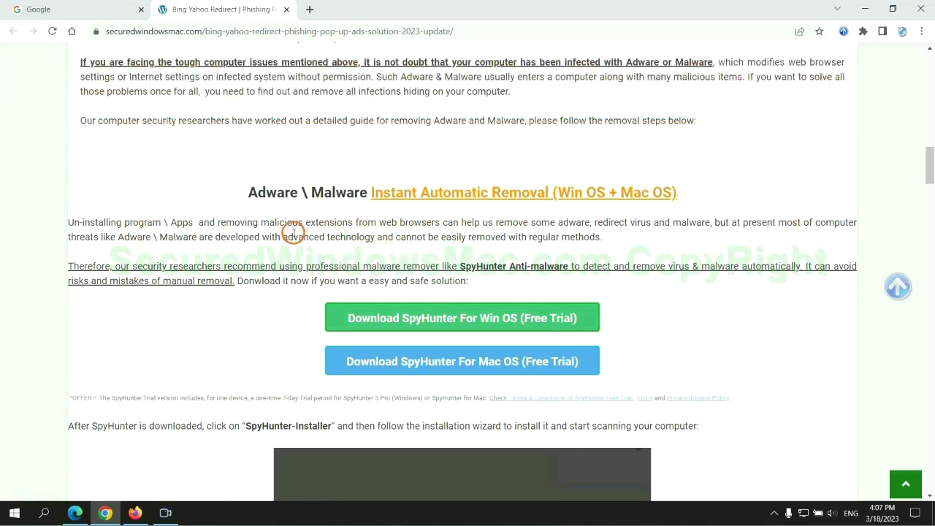
Download SpyHunter for Win OS from the guide and keep the installer file despite the browser's warning.
{"action": "scroll", "coordinate": [294, 232], "scroll_direction": "down", "scroll_amount": 1}
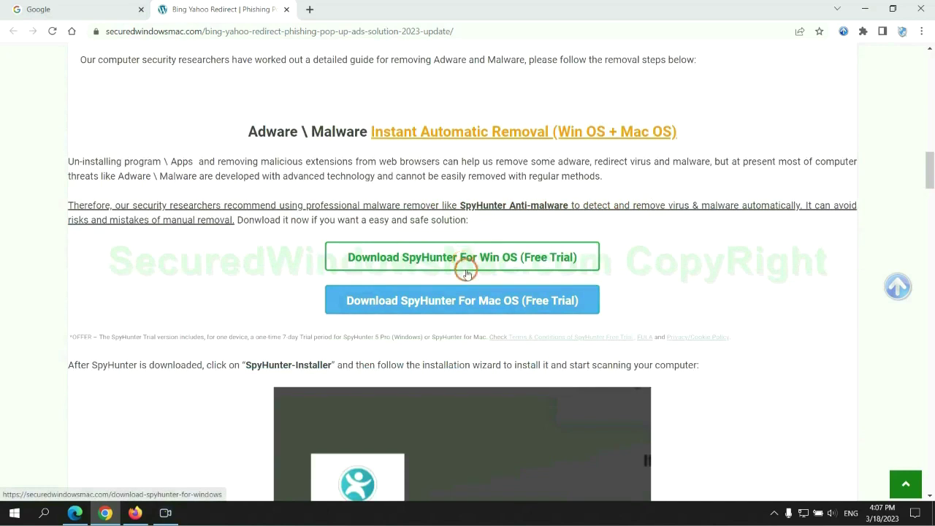
{"action": "scroll", "coordinate": [473, 295], "scroll_direction": "down", "scroll_amount": 1}
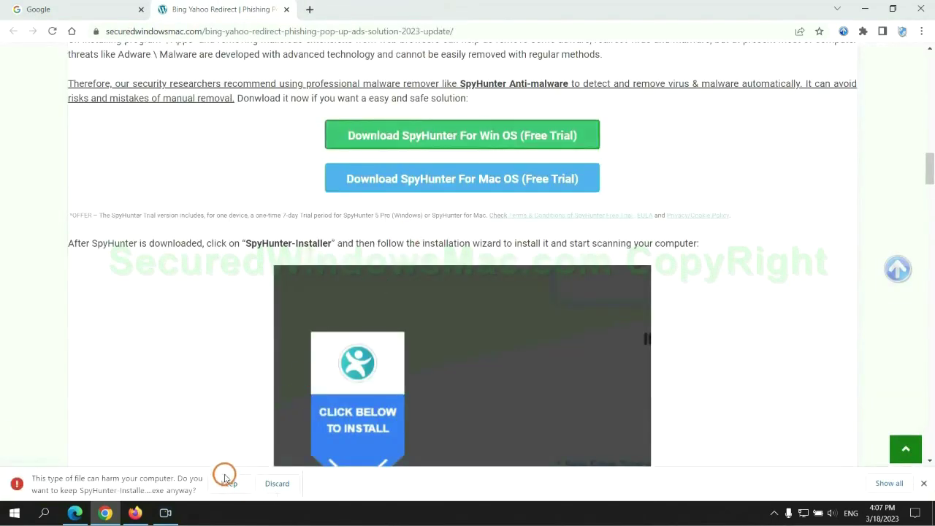
{"action": "left_click", "coordinate": [229, 483]}
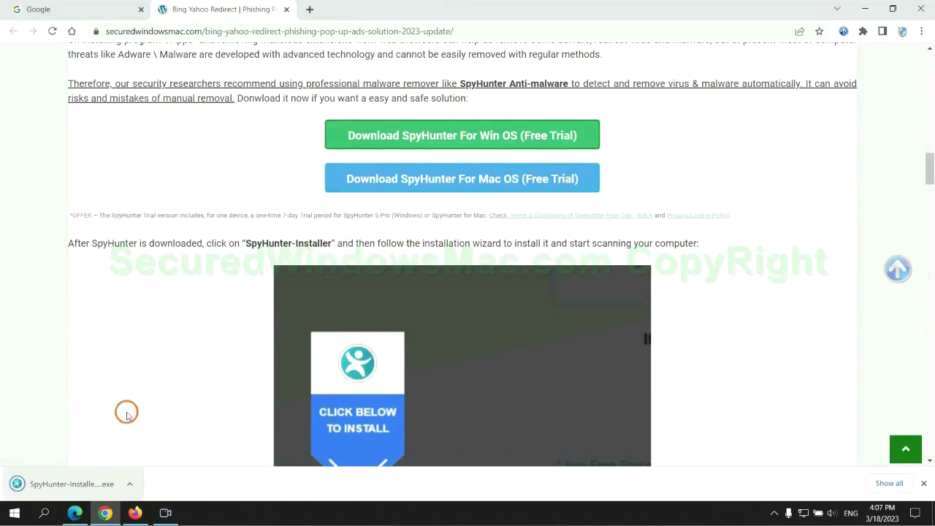
Launch the downloaded SpyHunter installer, continue to the licence agreement, and accept the EULA and Privacy Policy.
{"action": "left_click", "coordinate": [88, 484]}
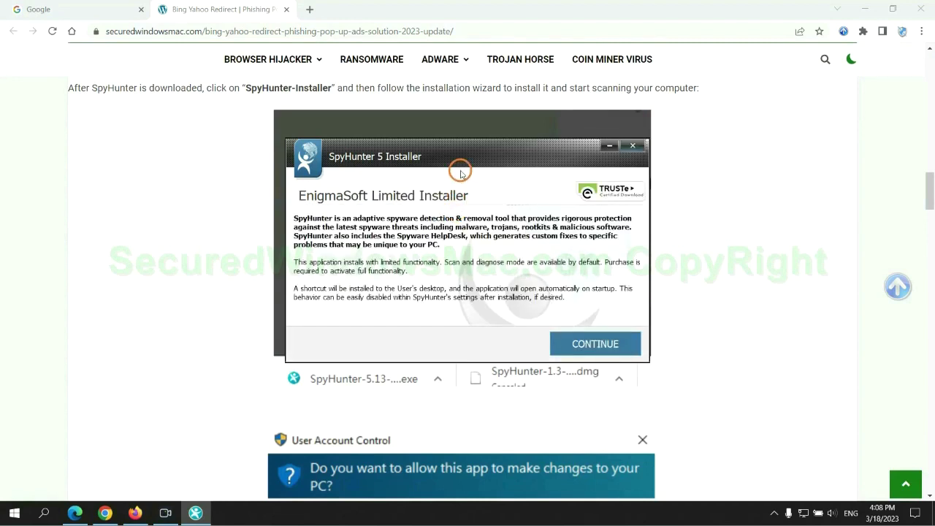
{"action": "left_click", "coordinate": [616, 344]}
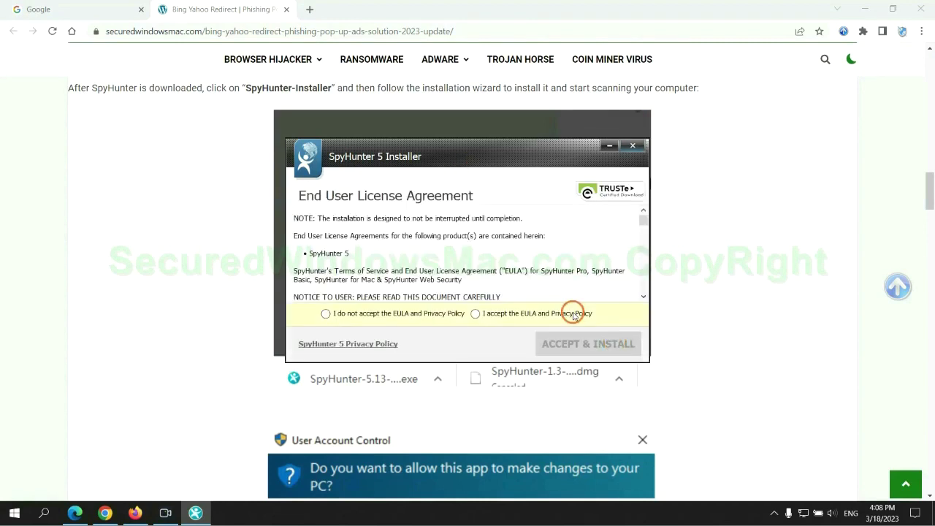
{"action": "left_click", "coordinate": [475, 313]}
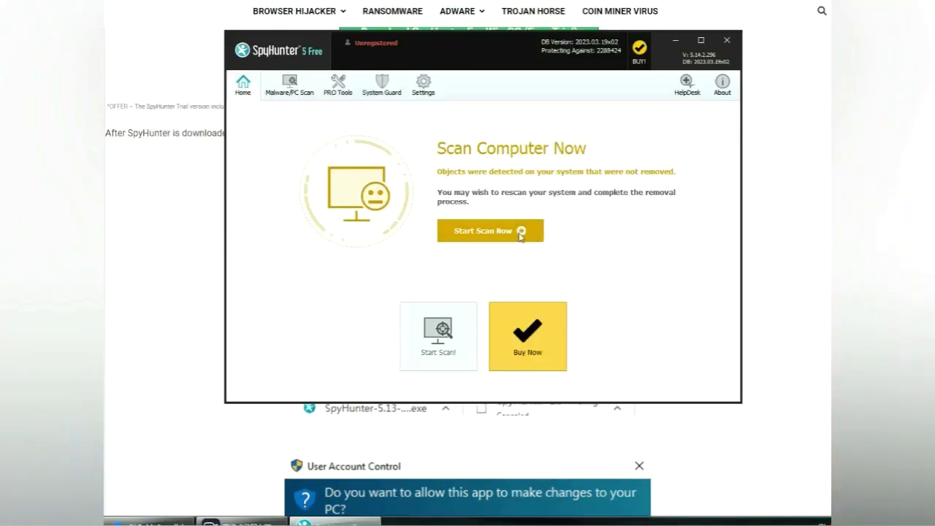
Scan the computer with SpyHunter, proceed with removing the detected malware, and choose the 7-day free trial.
{"action": "left_click", "coordinate": [491, 230]}
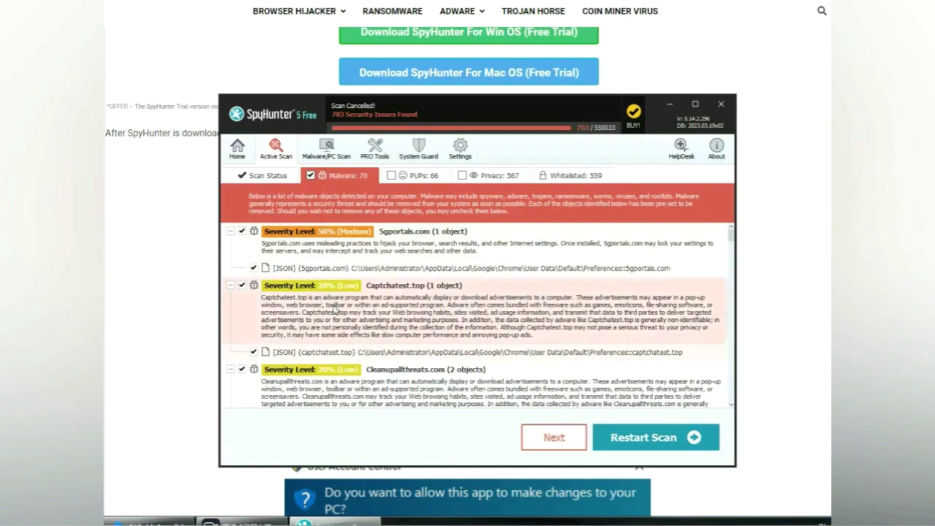
{"action": "left_click", "coordinate": [570, 439]}
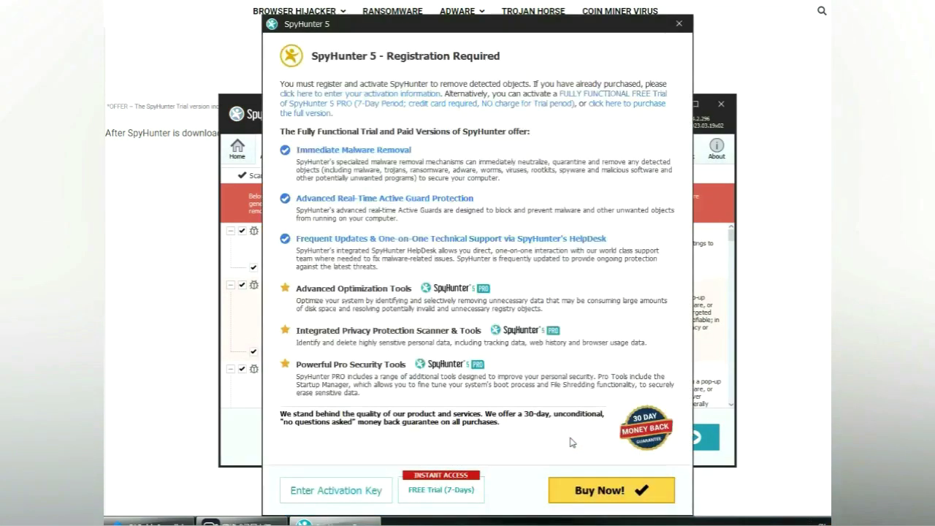
{"action": "left_click", "coordinate": [443, 491]}
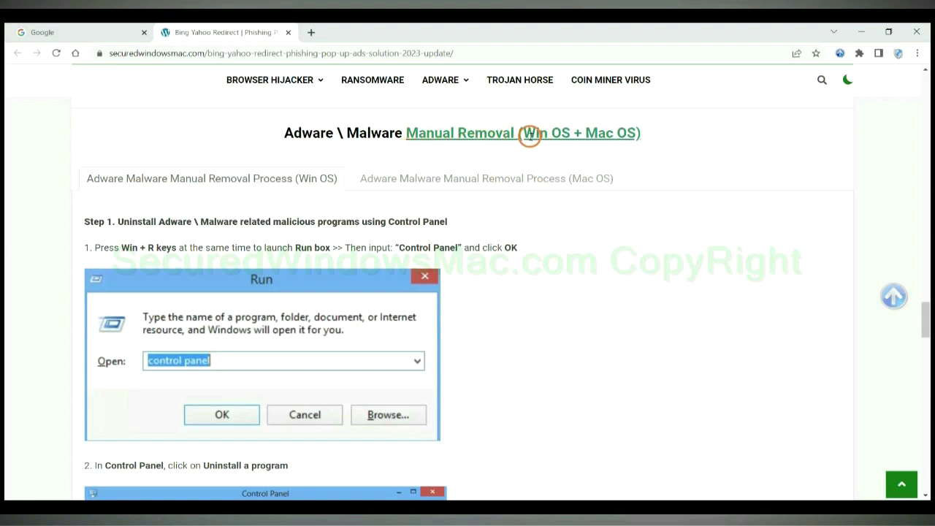
Review the guide's Manual Removal section for Win OS and Mac OS and its Step 1 on uninstalling malicious programs.
{"action": "left_click_drag", "start_coordinate": [523, 133], "coordinate": [571, 135]}
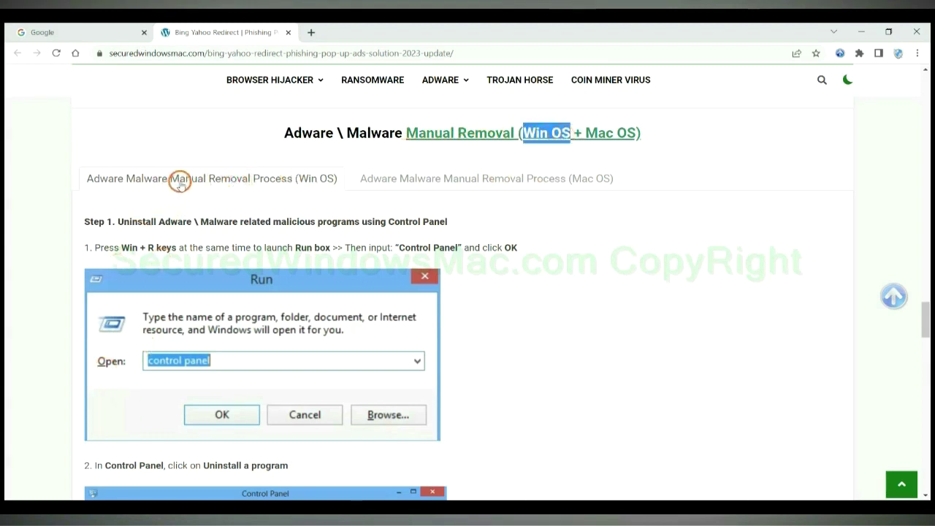
{"action": "left_click_drag", "start_coordinate": [584, 132], "coordinate": [637, 132]}
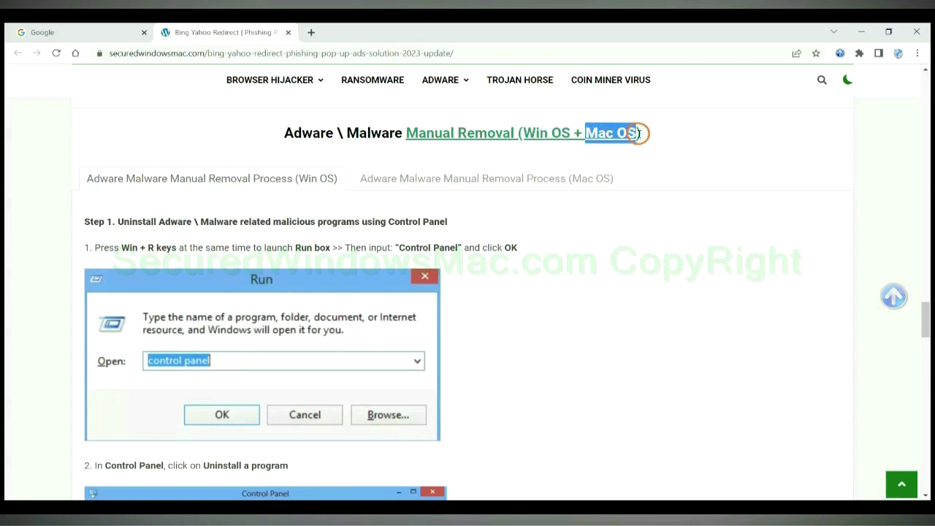
{"action": "left_click", "coordinate": [479, 178]}
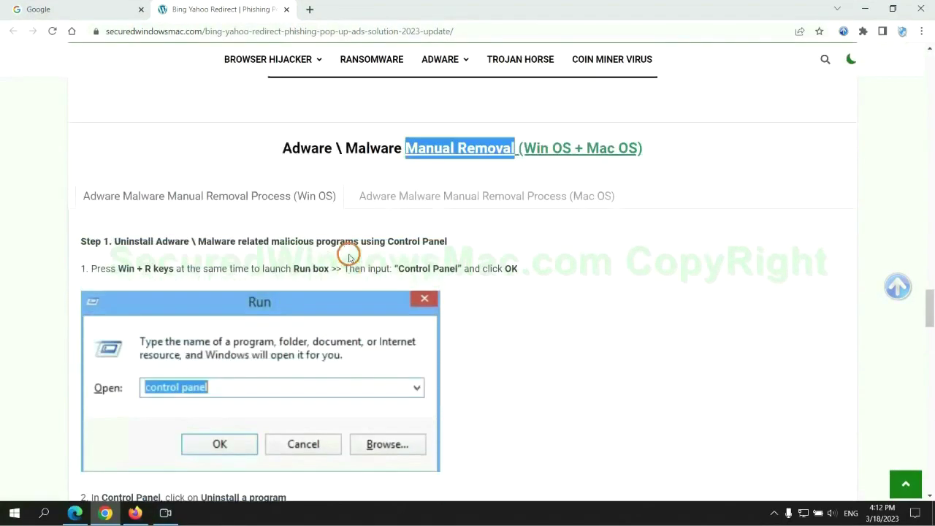
{"action": "scroll", "coordinate": [349, 257], "scroll_direction": "up", "scroll_amount": 1}
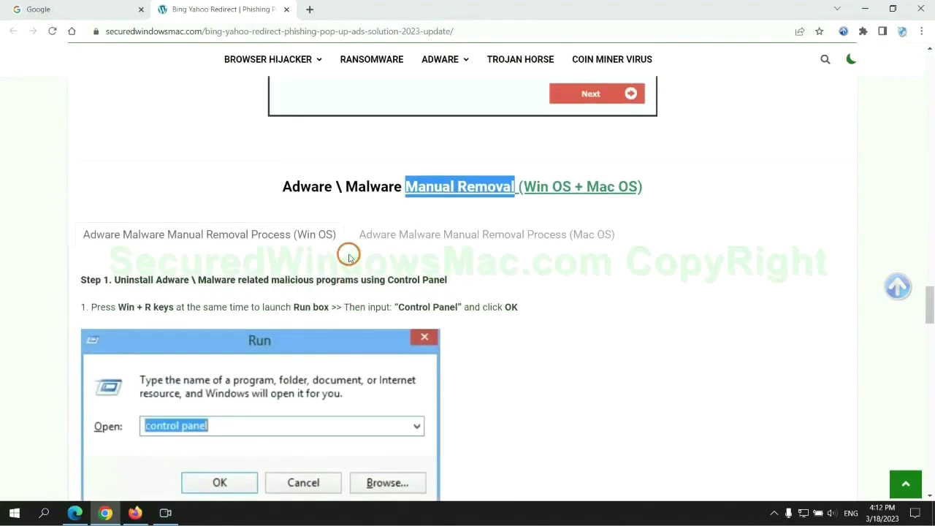
{"action": "scroll", "coordinate": [277, 236], "scroll_direction": "down", "scroll_amount": 4}
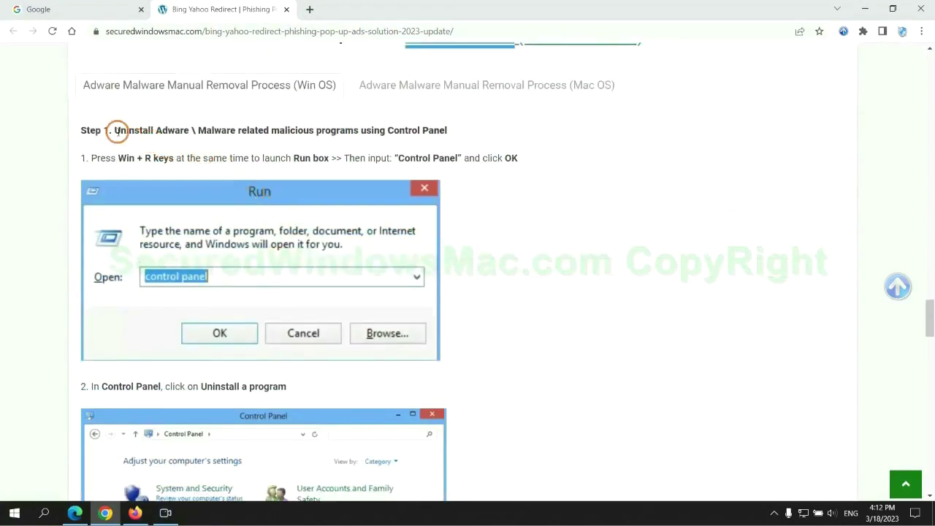
{"action": "left_click_drag", "start_coordinate": [127, 130], "coordinate": [358, 134]}
{"action": "left_click", "coordinate": [604, 187]}
{"action": "scroll", "coordinate": [583, 191], "scroll_direction": "down", "scroll_amount": 3}
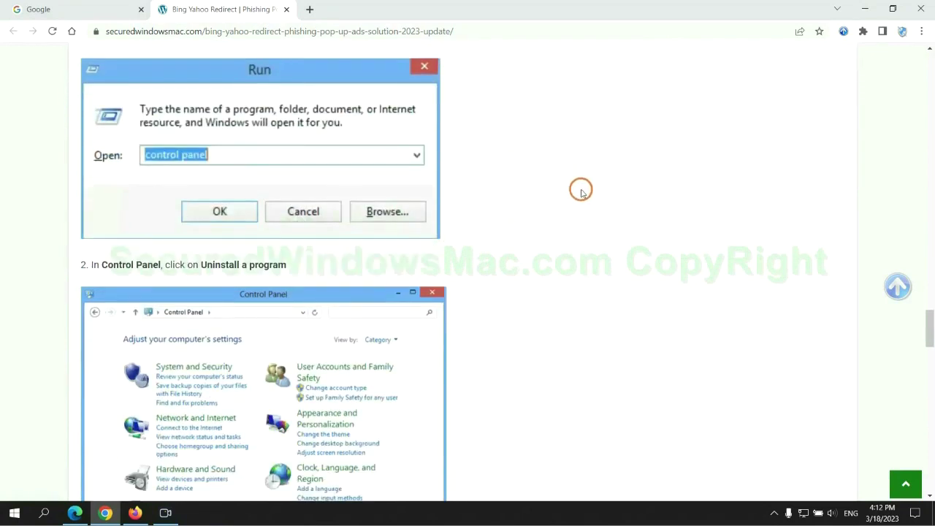
Open Control Panel by running the command "control panel" from the Windows Run dialog.
{"action": "key", "text": "super+r"}
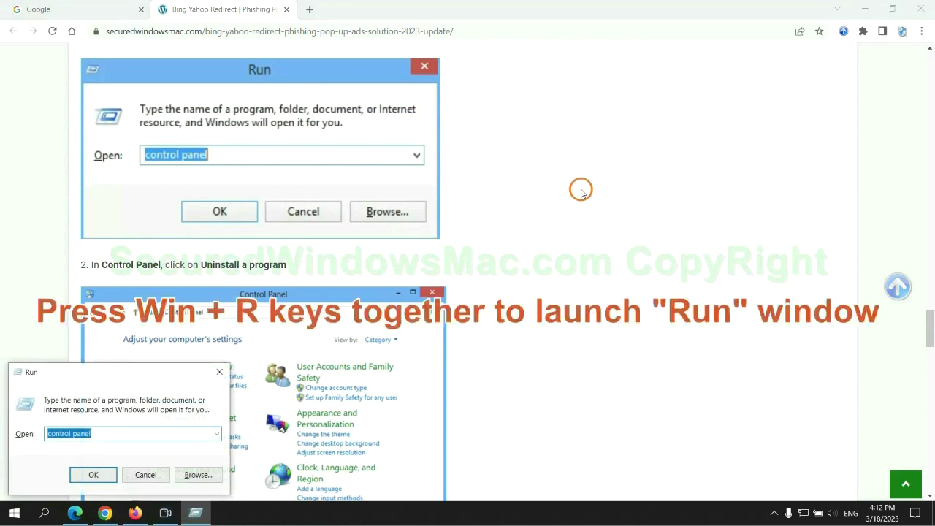
{"action": "type", "text": "control"}
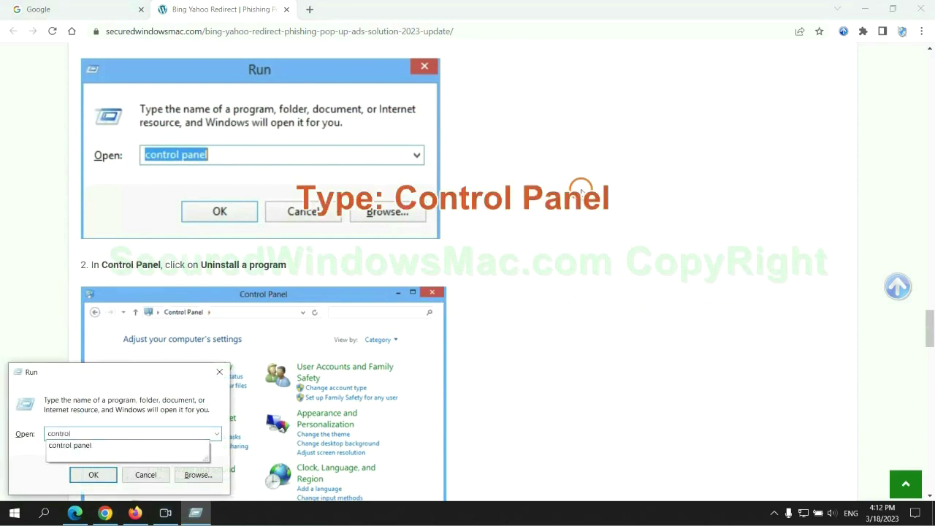
{"action": "type", "text": " panel"}
{"action": "key", "text": "Return"}
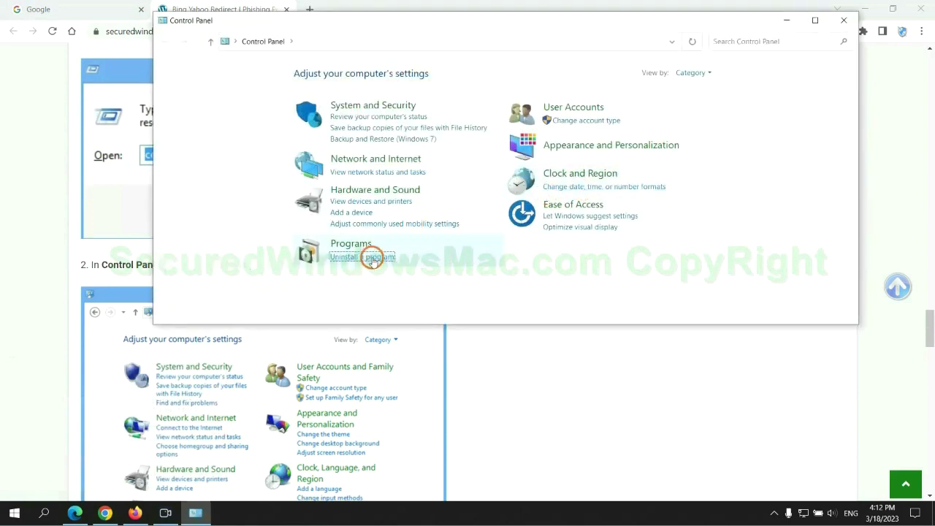
Open the list of installed programs, show the uninstall option for Lantern, and close the window.
{"action": "left_click", "coordinate": [372, 257]}
{"action": "left_click", "coordinate": [306, 171]}
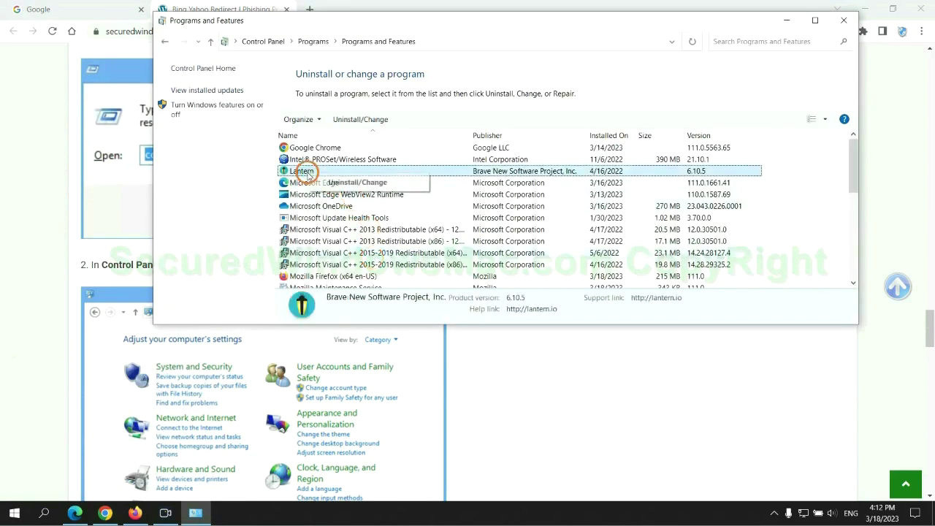
{"action": "left_click", "coordinate": [844, 21]}
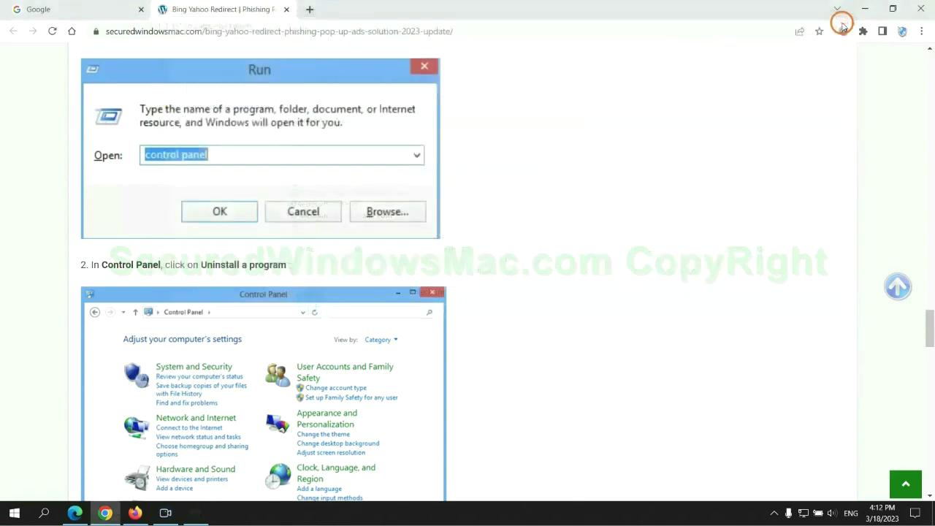
Read the guide's Step 2 on removing malicious extensions, then switch to Microsoft Edge and open its extension management page.
{"action": "scroll", "coordinate": [274, 313], "scroll_direction": "down", "scroll_amount": 1}
{"action": "scroll", "coordinate": [275, 313], "scroll_direction": "down", "scroll_amount": 5}
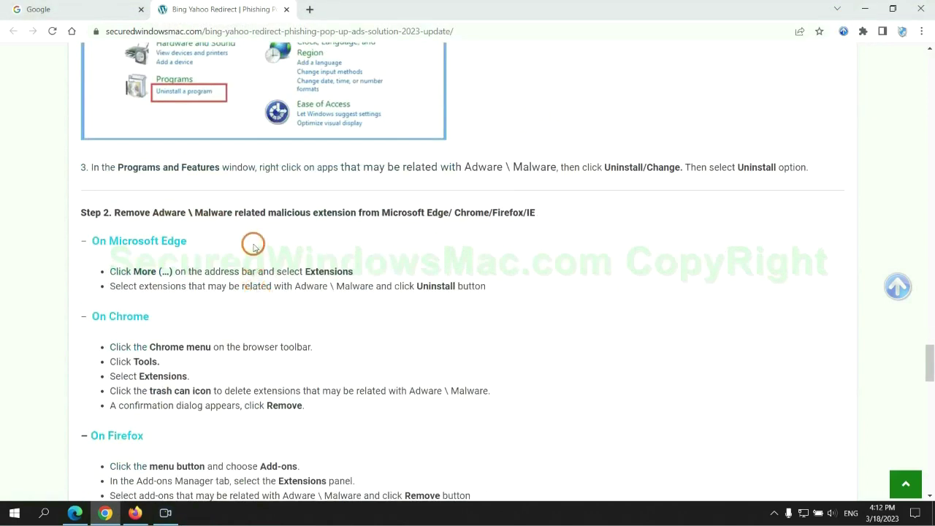
{"action": "left_click_drag", "start_coordinate": [265, 215], "coordinate": [359, 213]}
{"action": "left_click", "coordinate": [374, 232]}
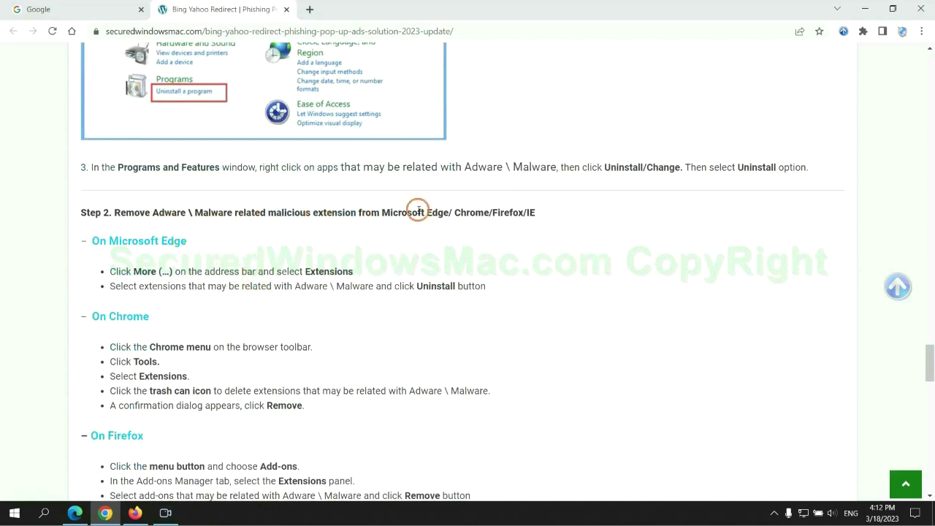
{"action": "left_click", "coordinate": [76, 512]}
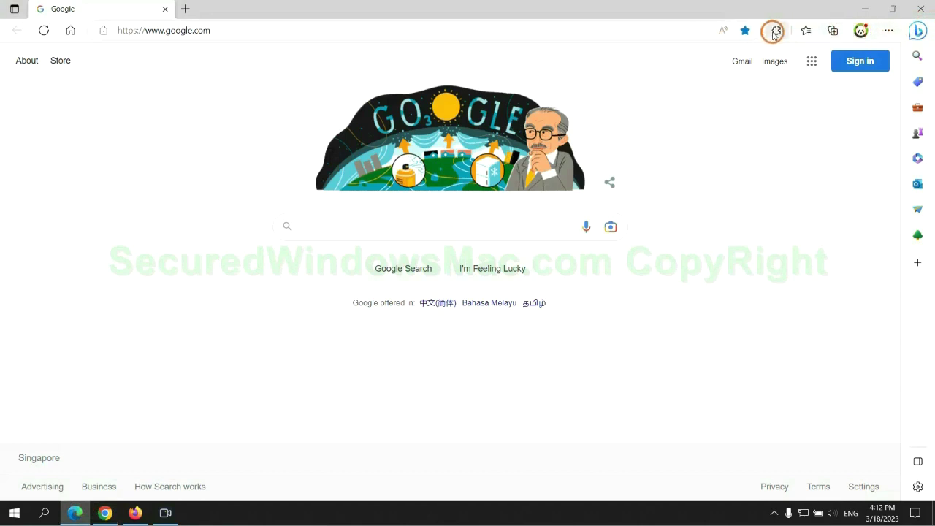
{"action": "left_click", "coordinate": [775, 32]}
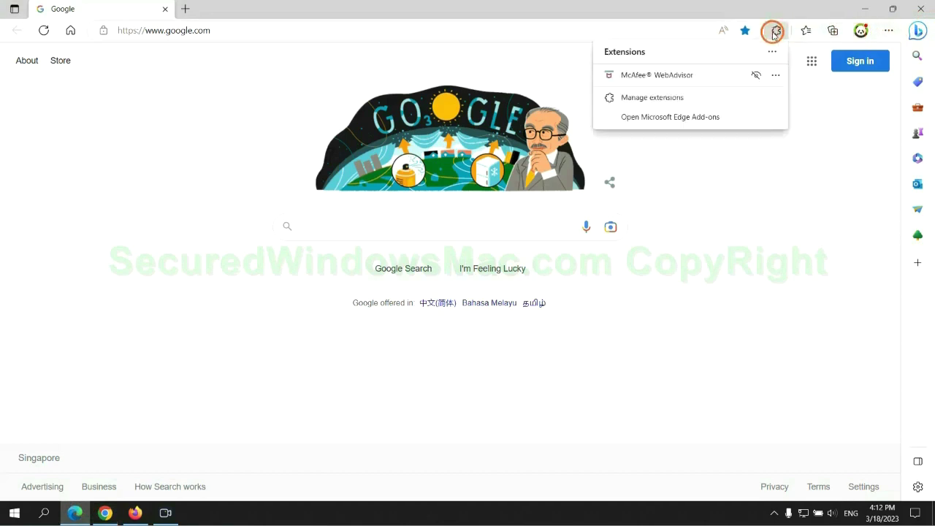
{"action": "left_click", "coordinate": [649, 98]}
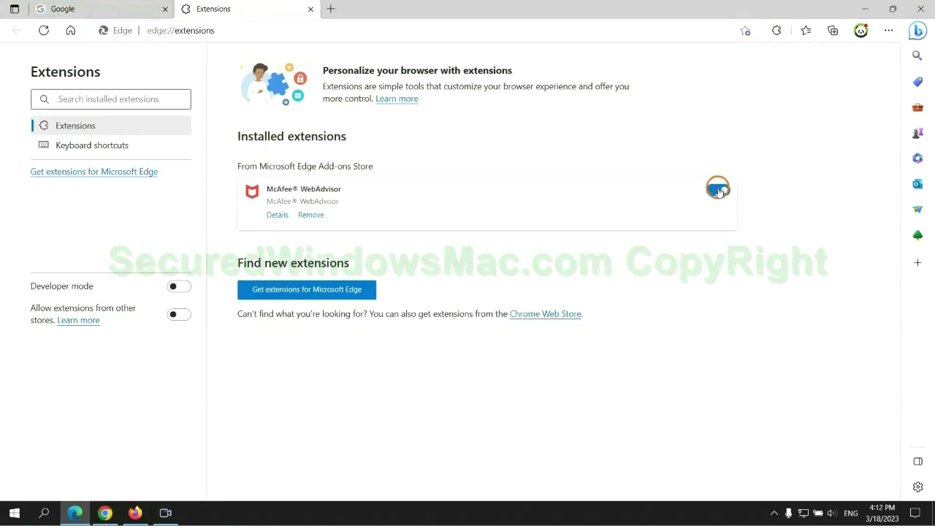
Remove the McAfee WebAdvisor extension from Microsoft Edge and close the Extensions page.
{"action": "left_click", "coordinate": [311, 216]}
{"action": "left_click", "coordinate": [672, 116]}
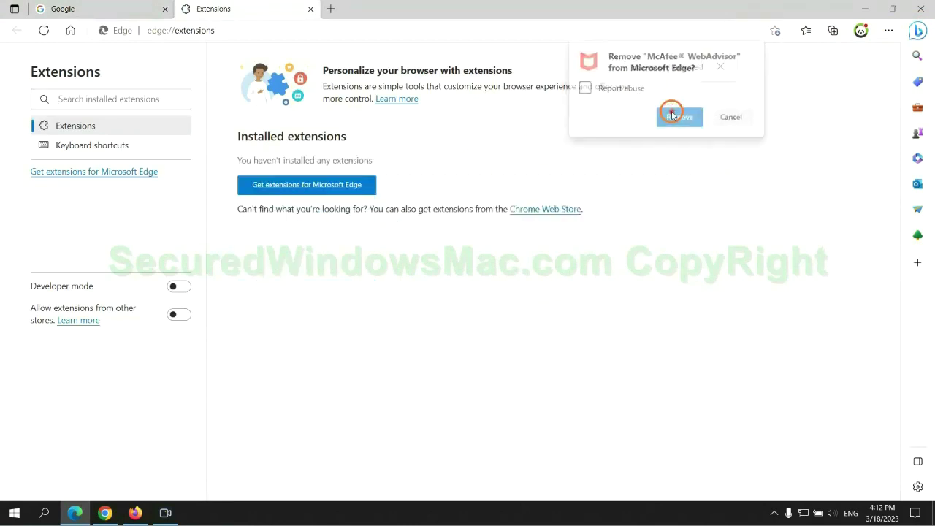
{"action": "left_click", "coordinate": [310, 9]}
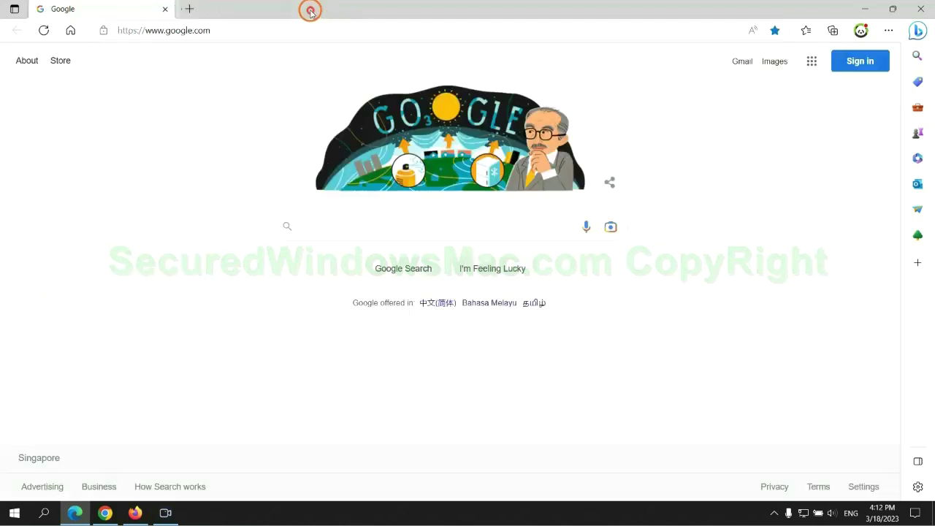
Switch to Google Chrome and open its extension management page.
{"action": "left_click", "coordinate": [115, 518]}
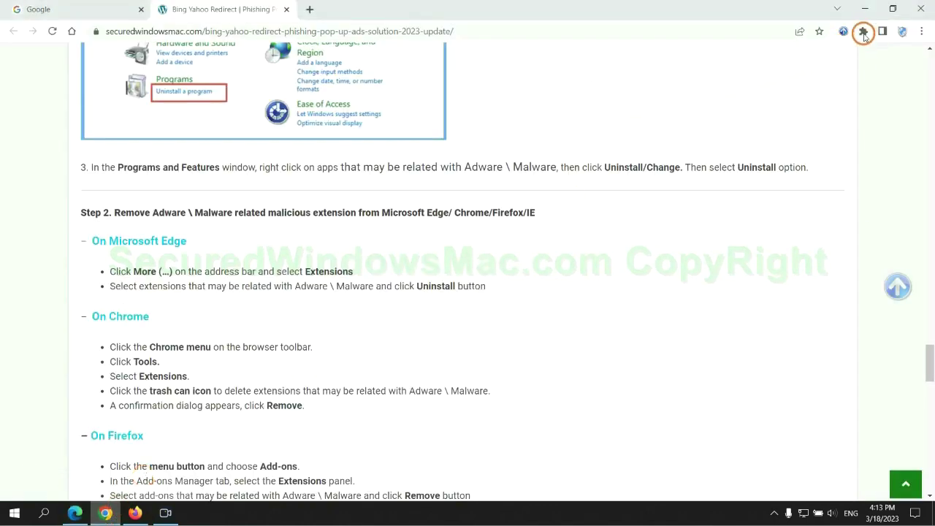
{"action": "left_click", "coordinate": [863, 30]}
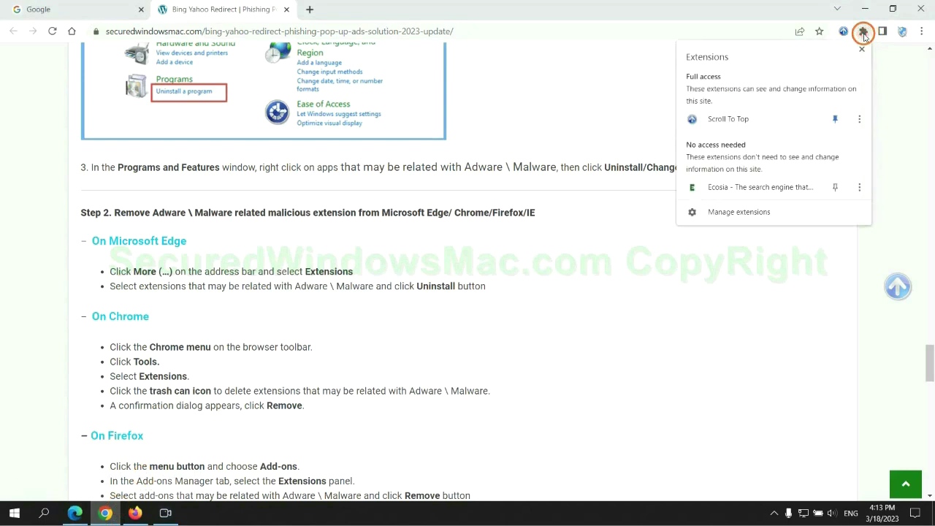
{"action": "left_click", "coordinate": [757, 213]}
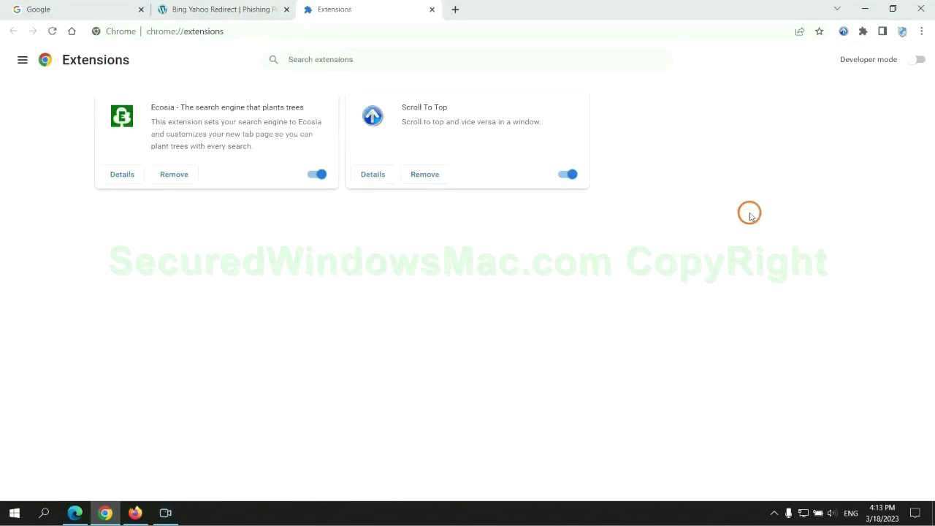
Remove the Ecosia extension from Chrome and close its uninstall feedback page.
{"action": "left_click", "coordinate": [175, 173]}
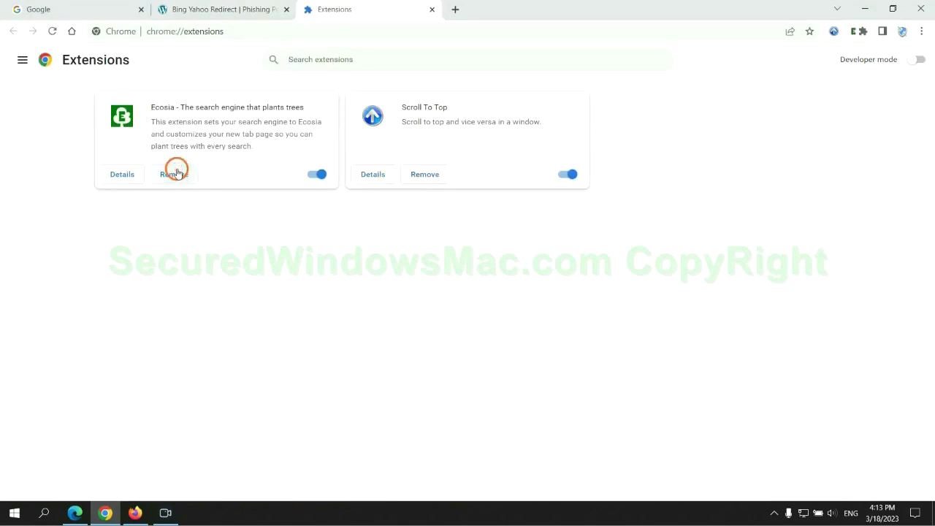
{"action": "left_click", "coordinate": [776, 131]}
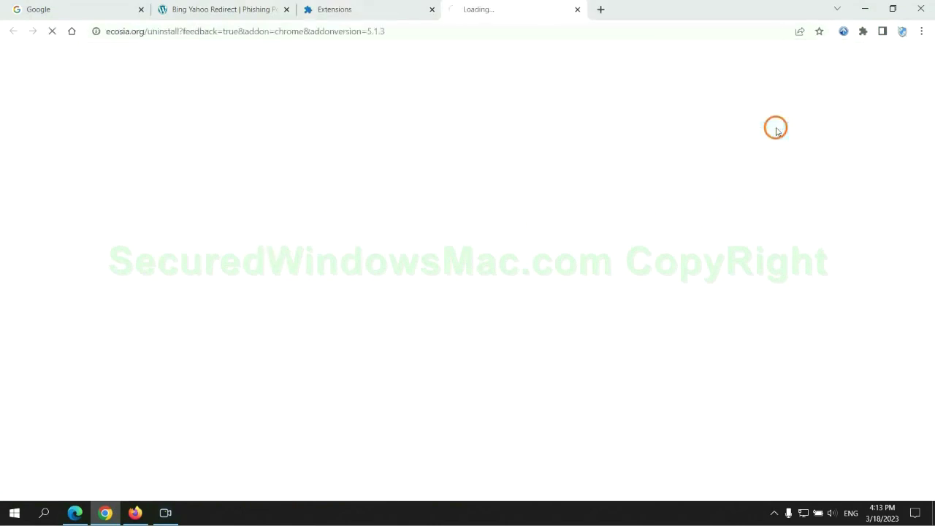
{"action": "left_click", "coordinate": [577, 12]}
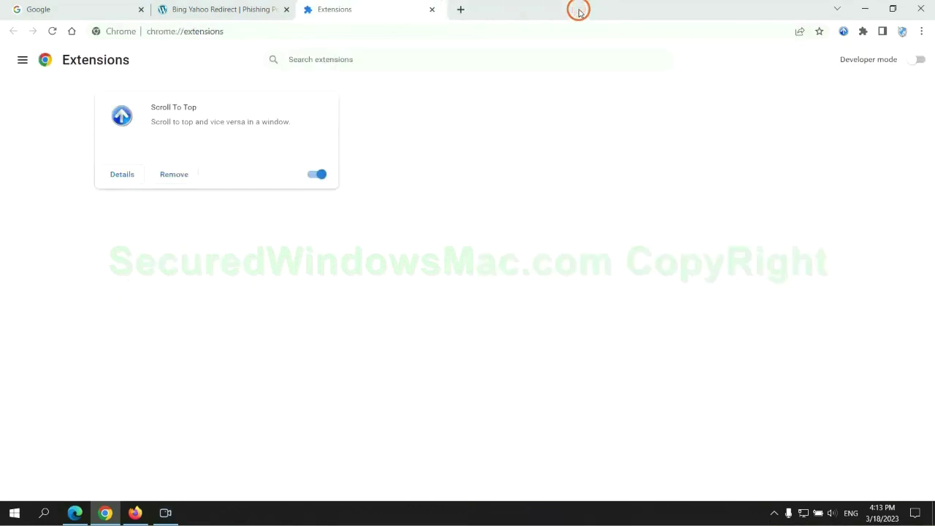
Switch to Firefox, open its extension management page, and remove the Enhancer for YouTube extension.
{"action": "left_click", "coordinate": [136, 513]}
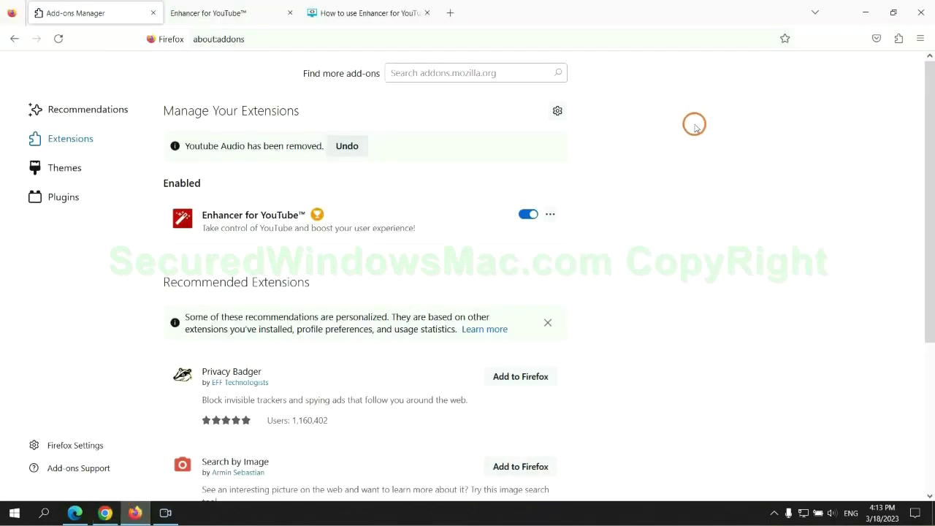
{"action": "left_click", "coordinate": [898, 39]}
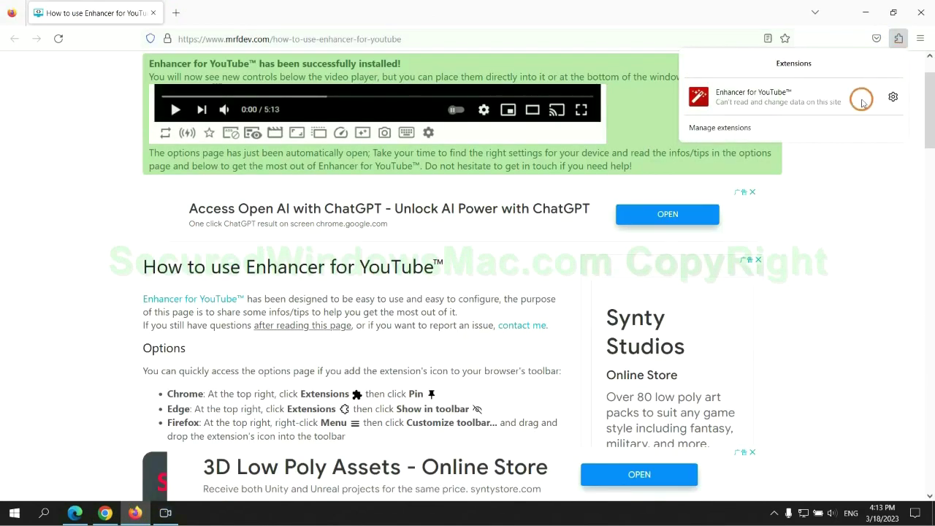
{"action": "left_click", "coordinate": [804, 126]}
{"action": "left_click", "coordinate": [551, 177]}
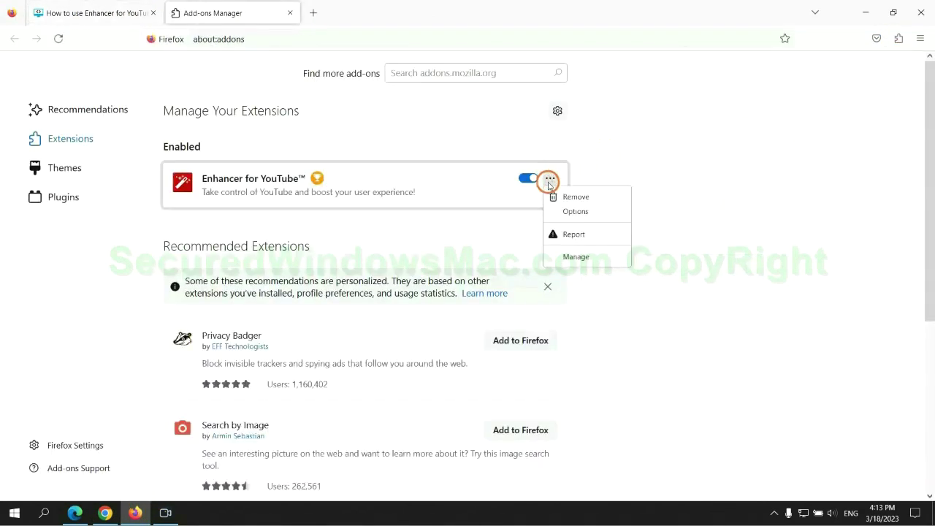
{"action": "left_click", "coordinate": [576, 197]}
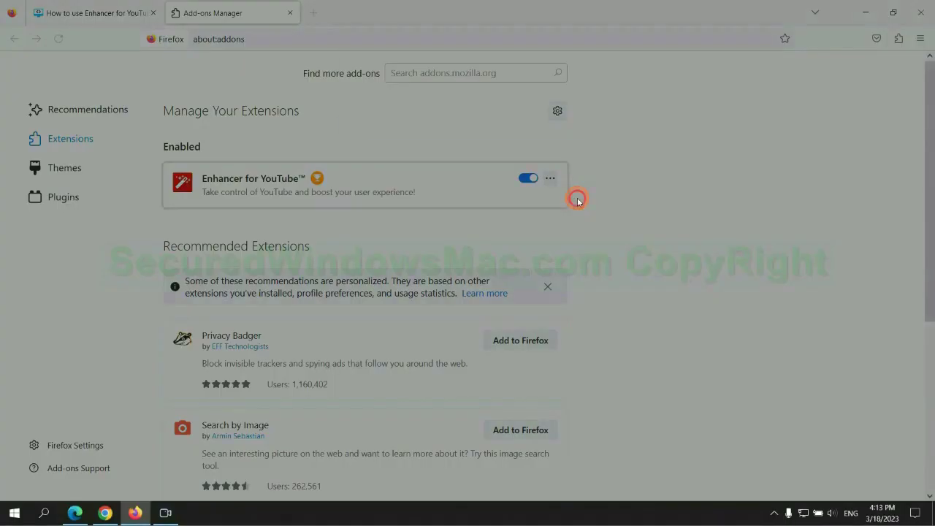
{"action": "left_click", "coordinate": [518, 115]}
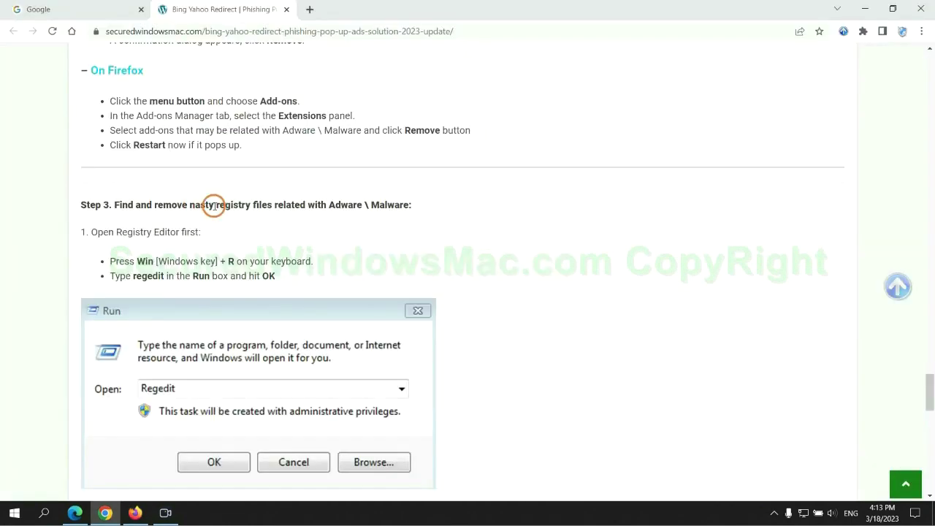
Read the guide's Step 3 on removing malicious registry files, then launch Registry Editor by running regedit.
{"action": "left_click_drag", "start_coordinate": [214, 204], "coordinate": [272, 234]}
{"action": "left_click", "coordinate": [272, 234]}
{"action": "scroll", "coordinate": [271, 230], "scroll_direction": "down", "scroll_amount": 2}
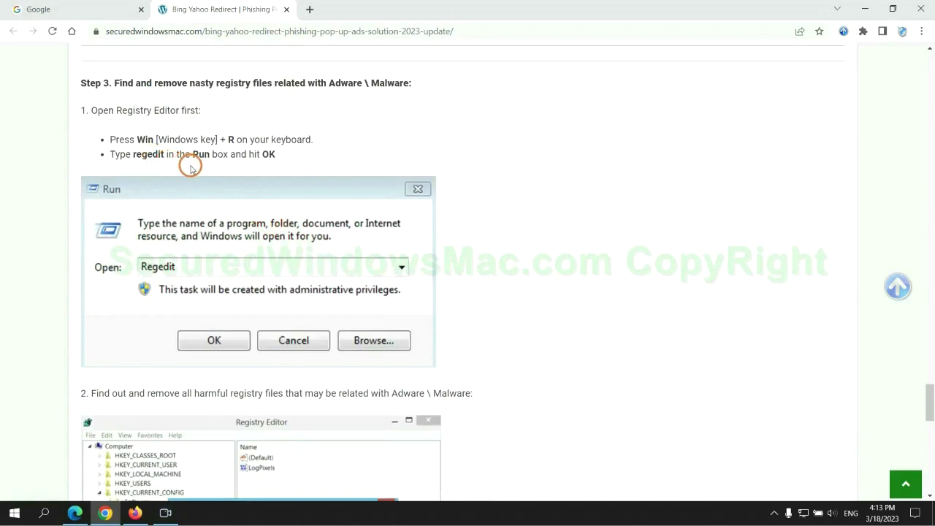
{"action": "key", "text": "super+r"}
{"action": "type", "text": "re"}
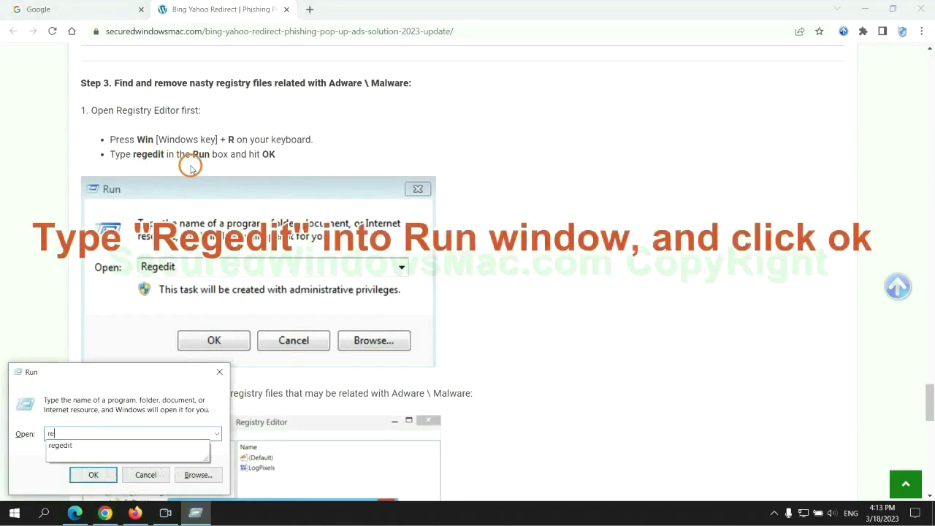
{"action": "type", "text": "gedit"}
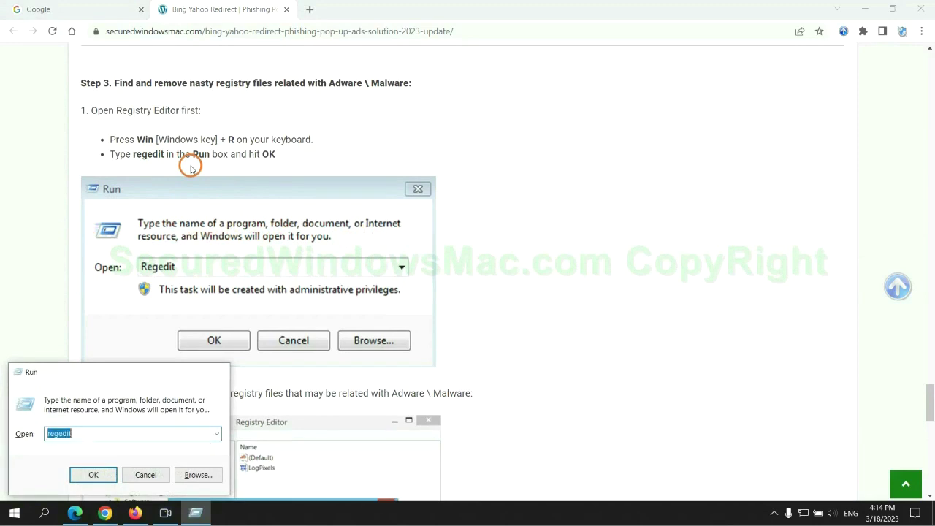
{"action": "key", "text": "Return"}
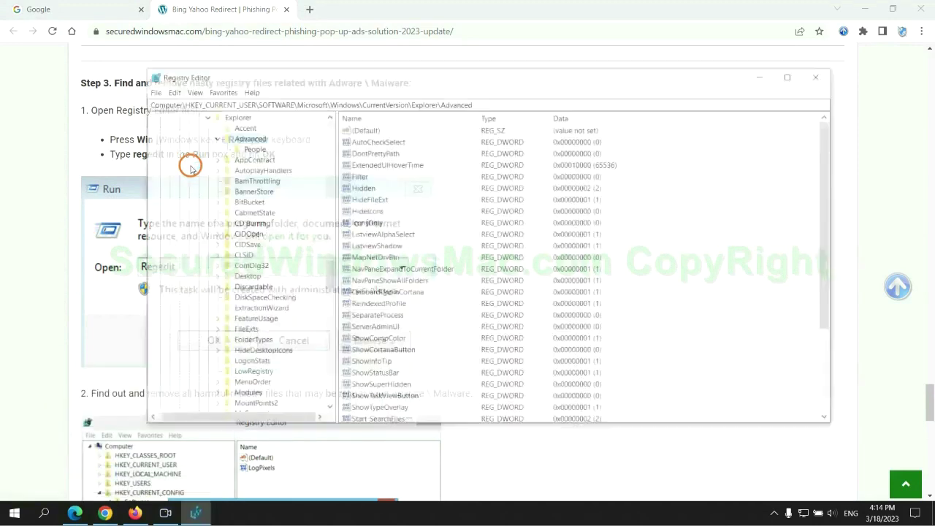
Search the registry for "Apps" and show the available actions for the matching StoreAppsOnTaskbar value.
{"action": "left_click", "coordinate": [170, 90]}
{"action": "left_click", "coordinate": [207, 174]}
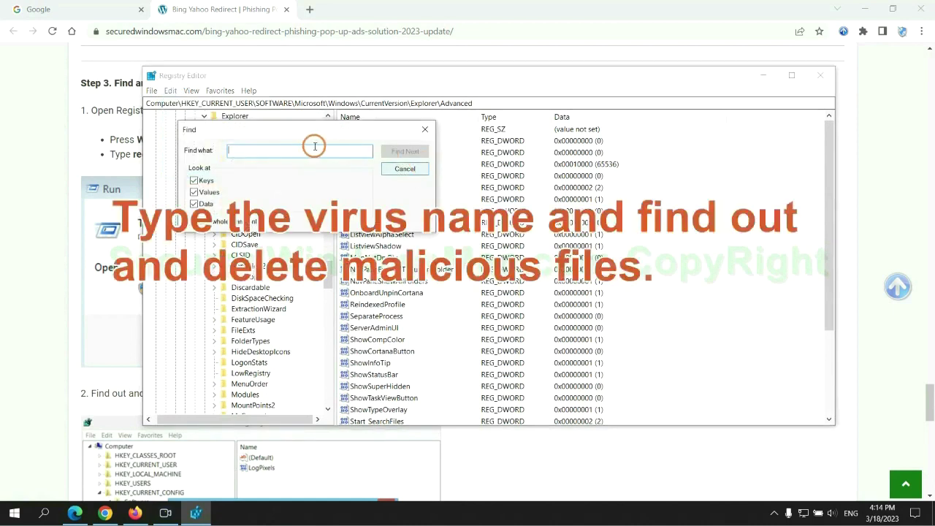
{"action": "type", "text": "Apps"}
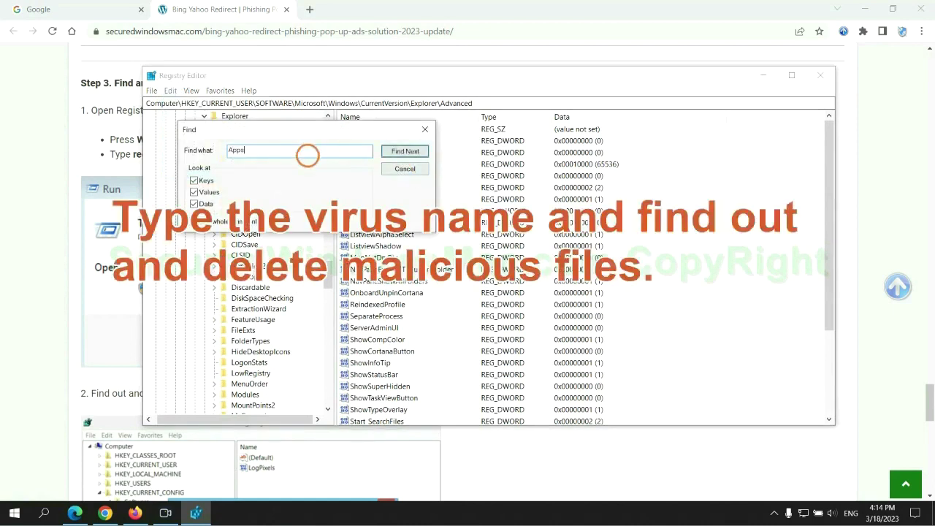
{"action": "key", "text": "Return"}
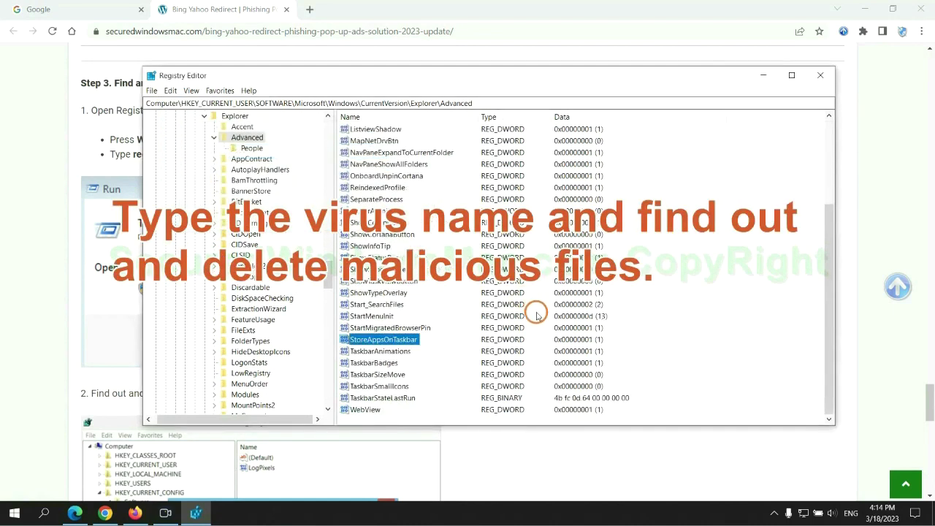
{"action": "right_click", "coordinate": [423, 343]}
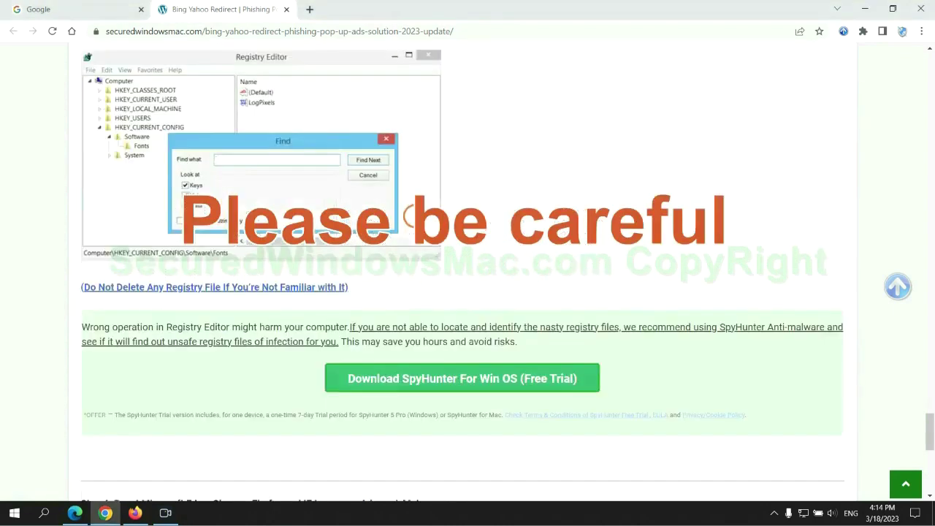
Read the guide's caution about editing the registry and its Step 4 on resetting Edge, Chrome and Firefox.
{"action": "scroll", "coordinate": [416, 220], "scroll_direction": "down", "scroll_amount": 1}
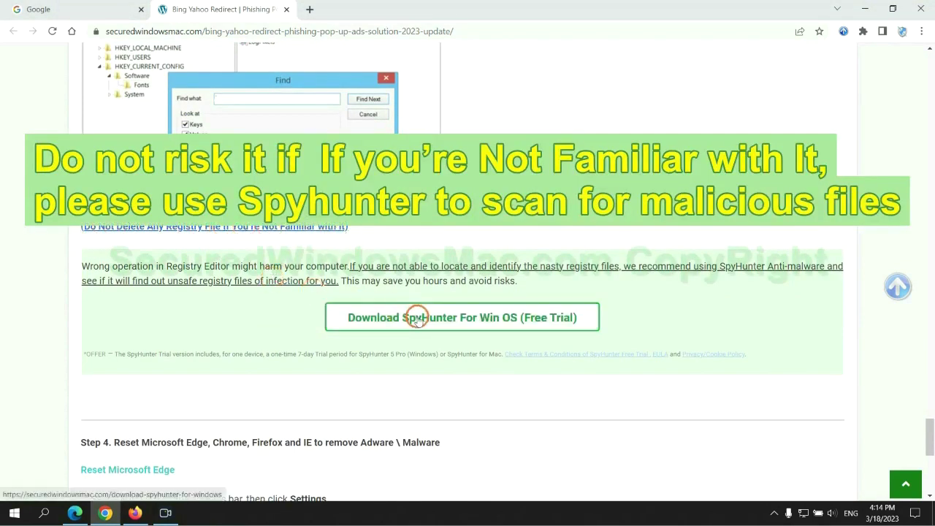
{"action": "scroll", "coordinate": [417, 318], "scroll_direction": "down", "scroll_amount": 5}
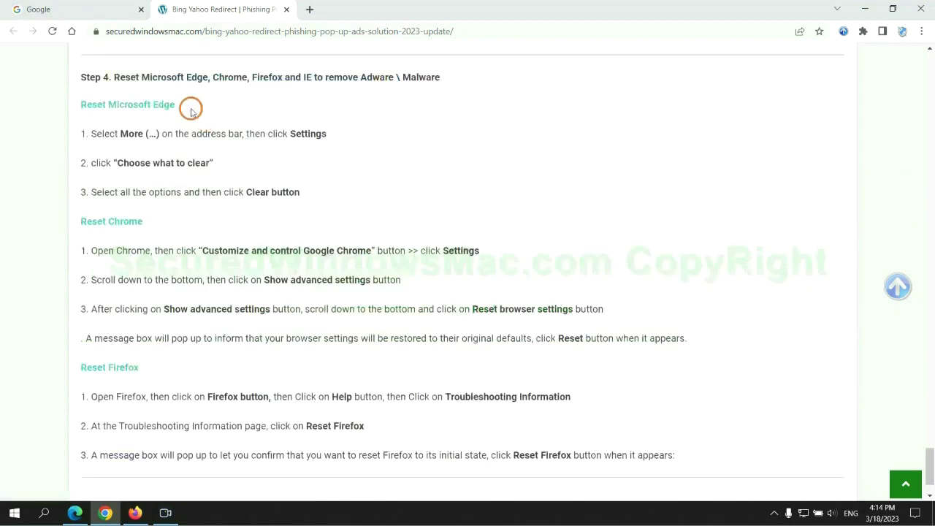
{"action": "double_click", "coordinate": [126, 77]}
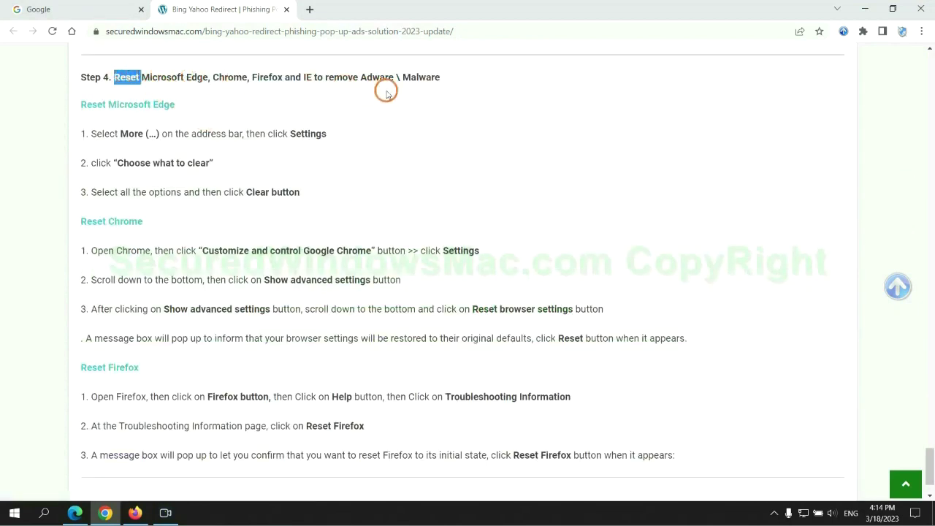
{"action": "left_click", "coordinate": [361, 105]}
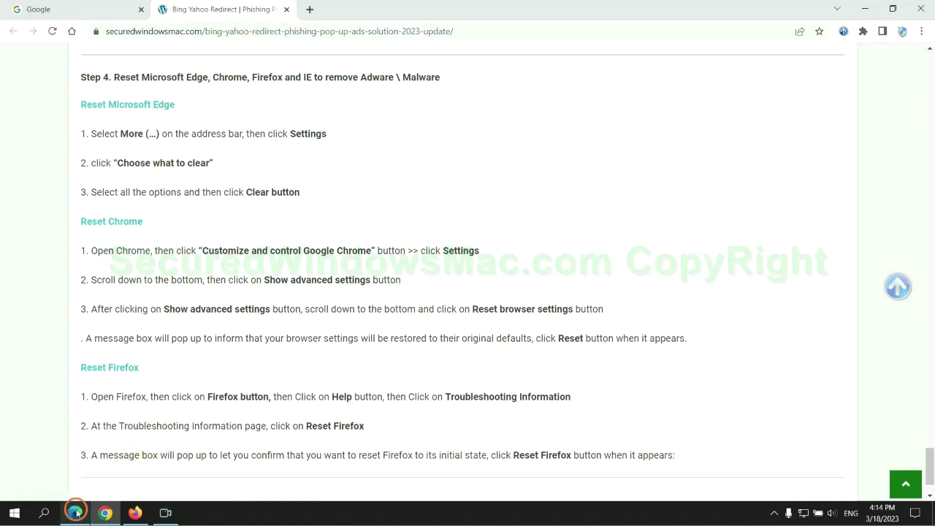
Switch to Microsoft Edge and open the Clear browsing data options from its privacy settings, with All time as the range.
{"action": "left_click", "coordinate": [76, 512]}
{"action": "left_click", "coordinate": [886, 32]}
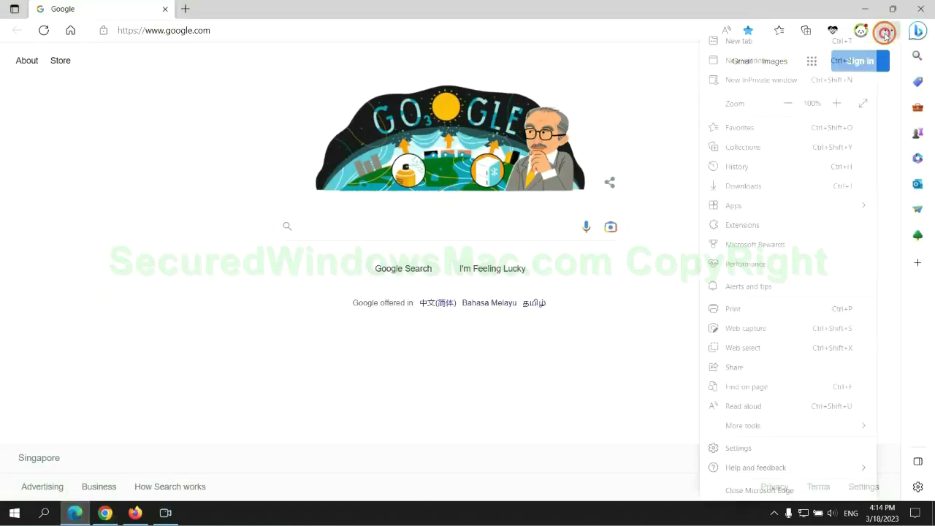
{"action": "left_click", "coordinate": [734, 449]}
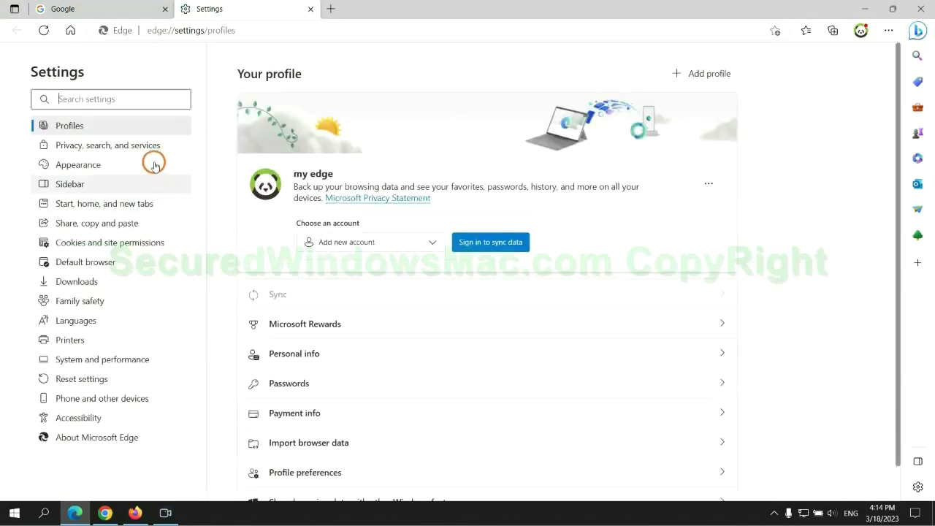
{"action": "left_click", "coordinate": [154, 150]}
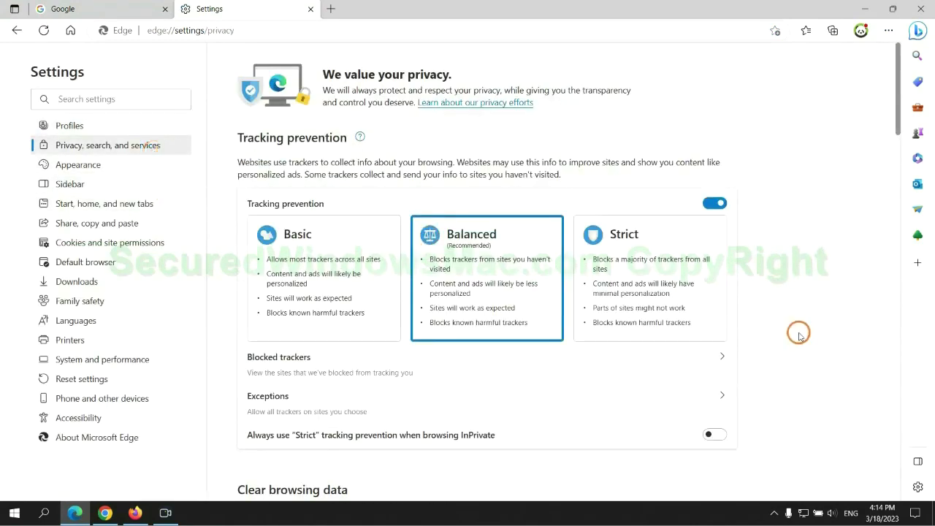
{"action": "scroll", "coordinate": [790, 329], "scroll_direction": "down", "scroll_amount": 3}
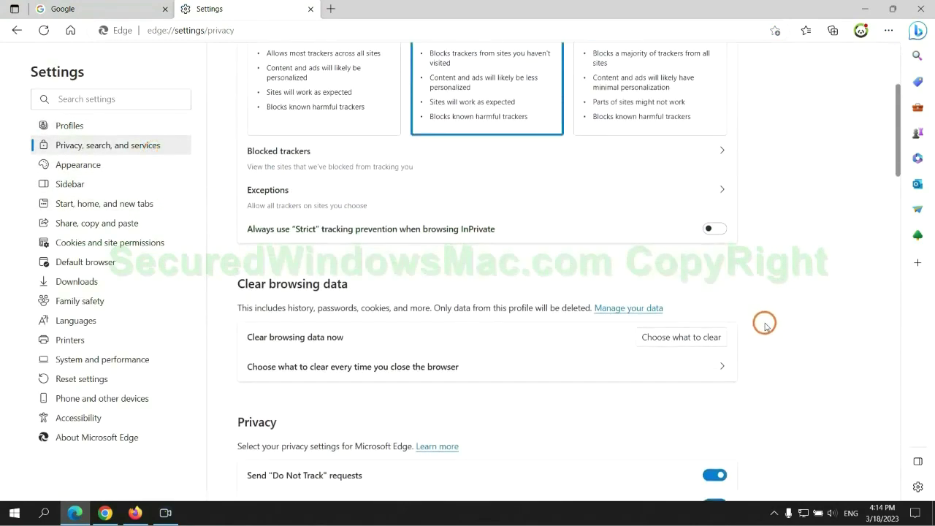
{"action": "left_click", "coordinate": [695, 338]}
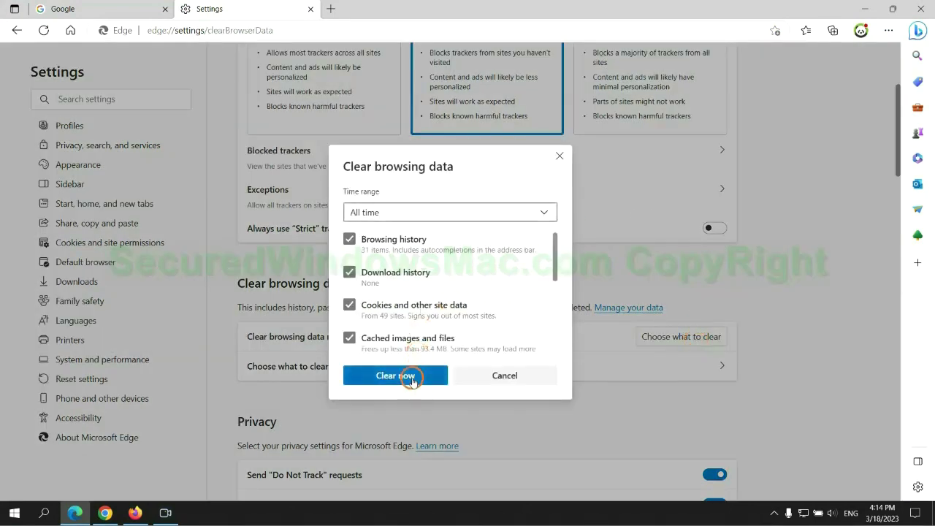
Switch to Chrome, search its settings for "reset", and open the dialog for restoring settings to their original defaults.
{"action": "left_click", "coordinate": [106, 512]}
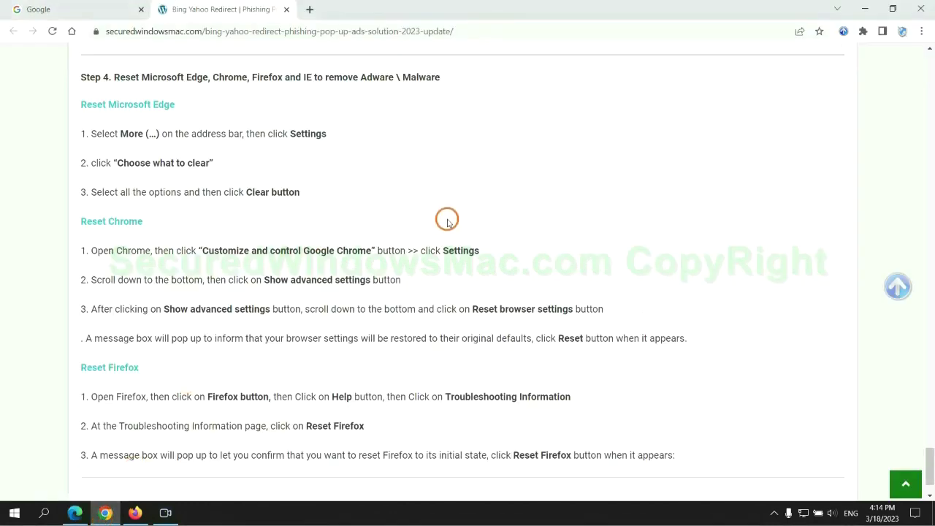
{"action": "left_click", "coordinate": [921, 31]}
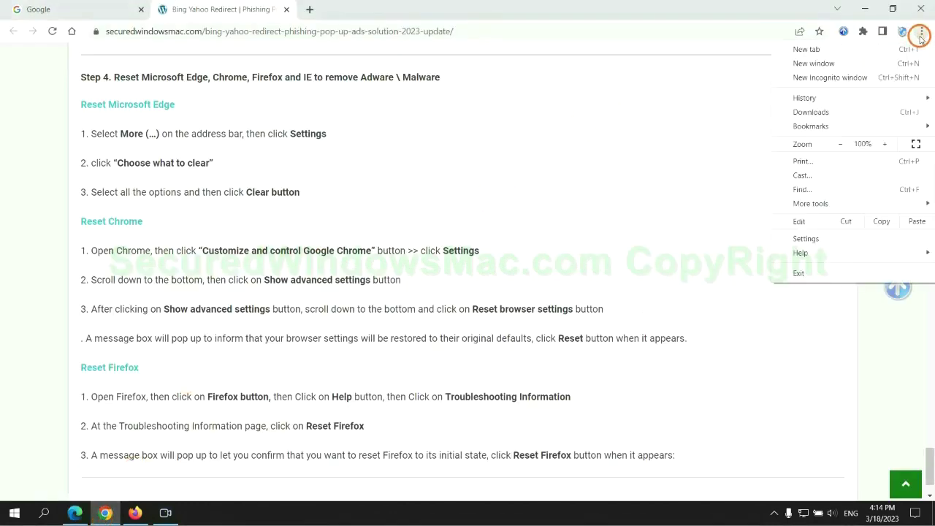
{"action": "left_click", "coordinate": [806, 239]}
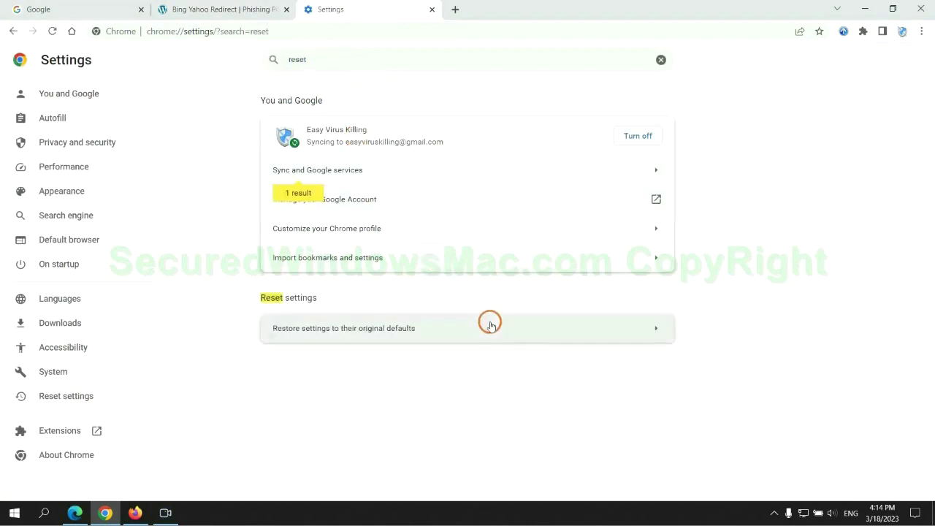
{"action": "left_click", "coordinate": [491, 325]}
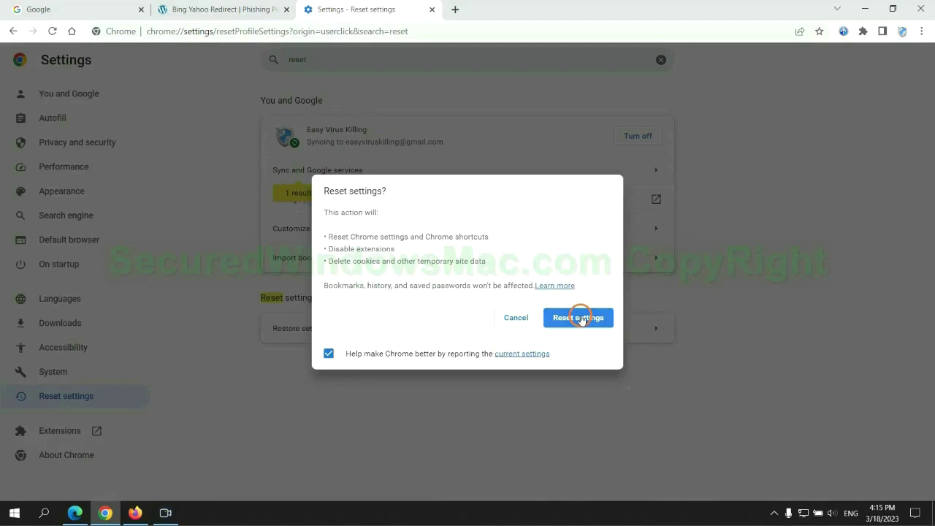
Switch to Firefox, open its Troubleshooting Information page, and start the Refresh Firefox operation.
{"action": "left_click", "coordinate": [135, 512]}
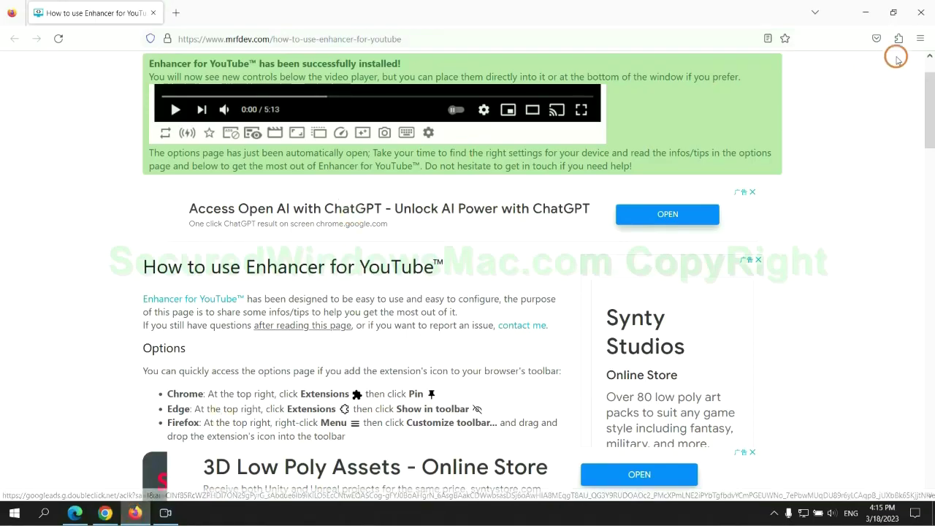
{"action": "left_click", "coordinate": [921, 38]}
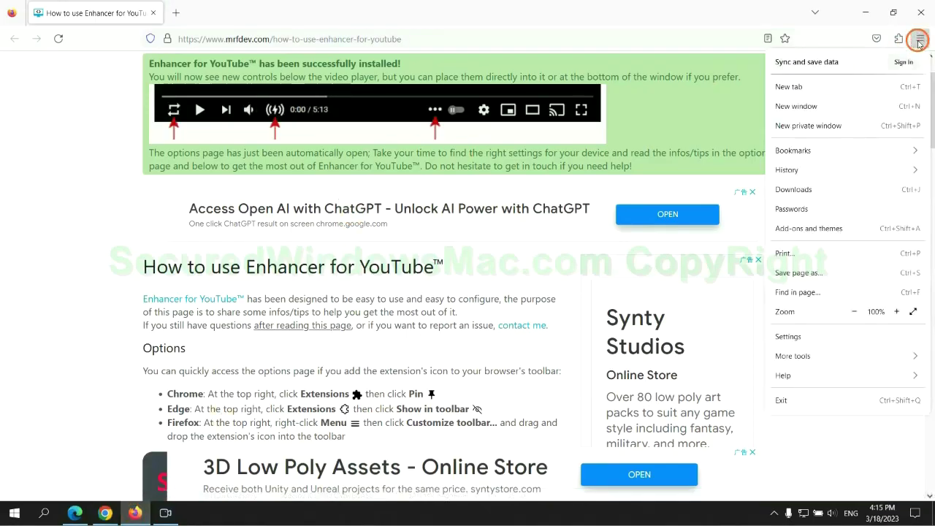
{"action": "left_click", "coordinate": [795, 375]}
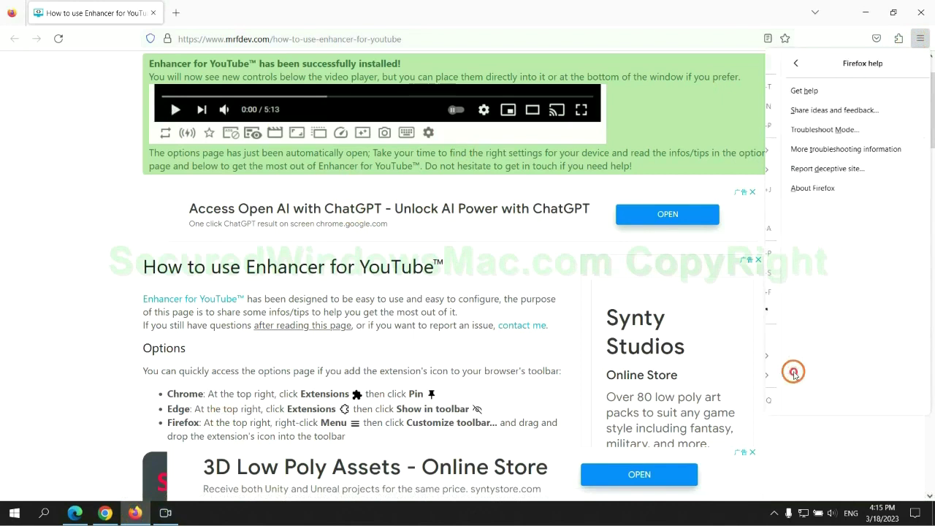
{"action": "left_click", "coordinate": [833, 149]}
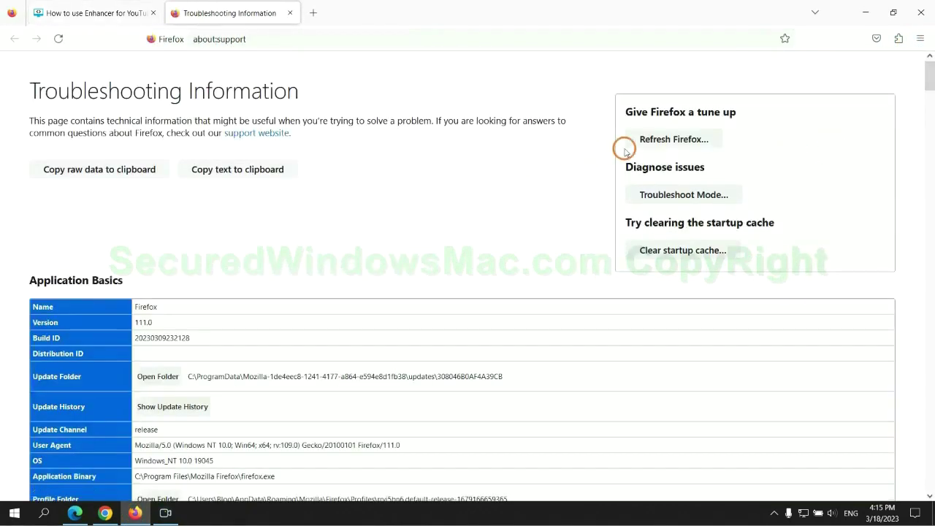
{"action": "left_click", "coordinate": [646, 141]}
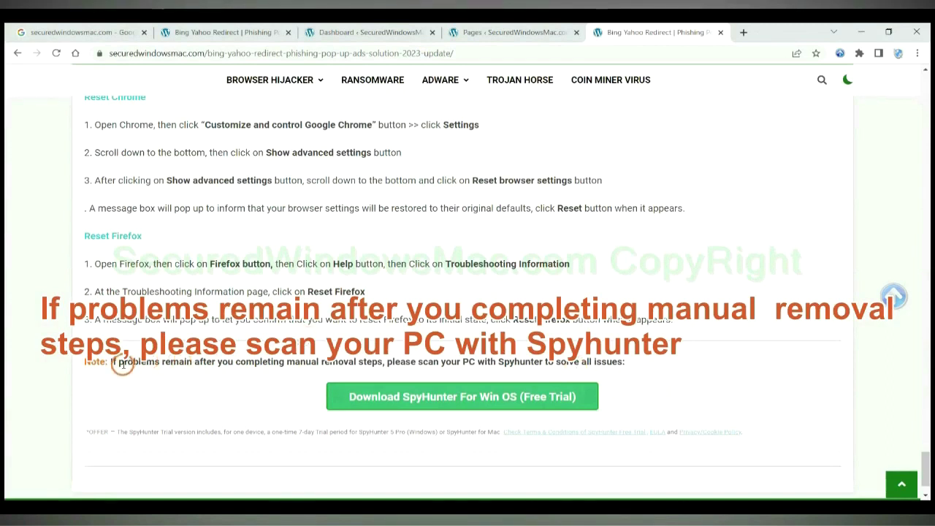
Highlight "If problems remain" in the guide's closing note about scanning the PC with SpyHunter.
{"action": "left_click_drag", "start_coordinate": [111, 362], "coordinate": [196, 368]}
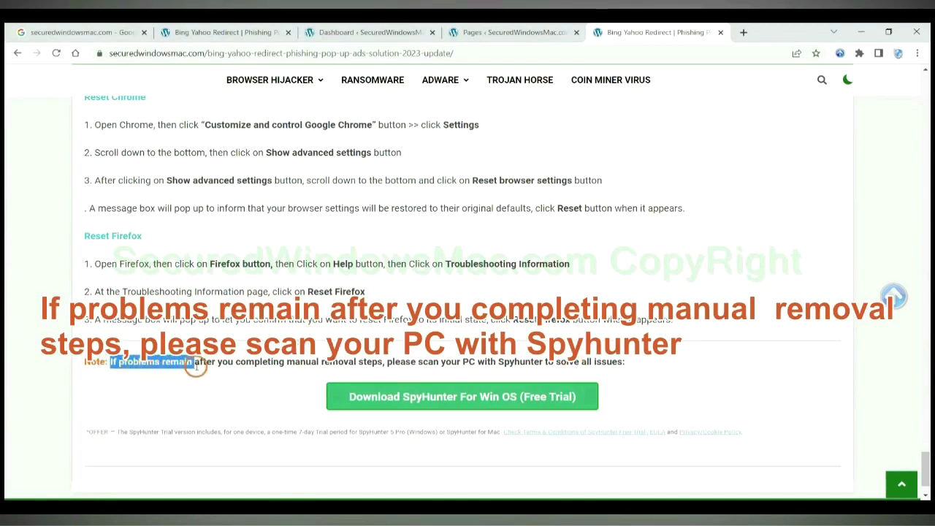